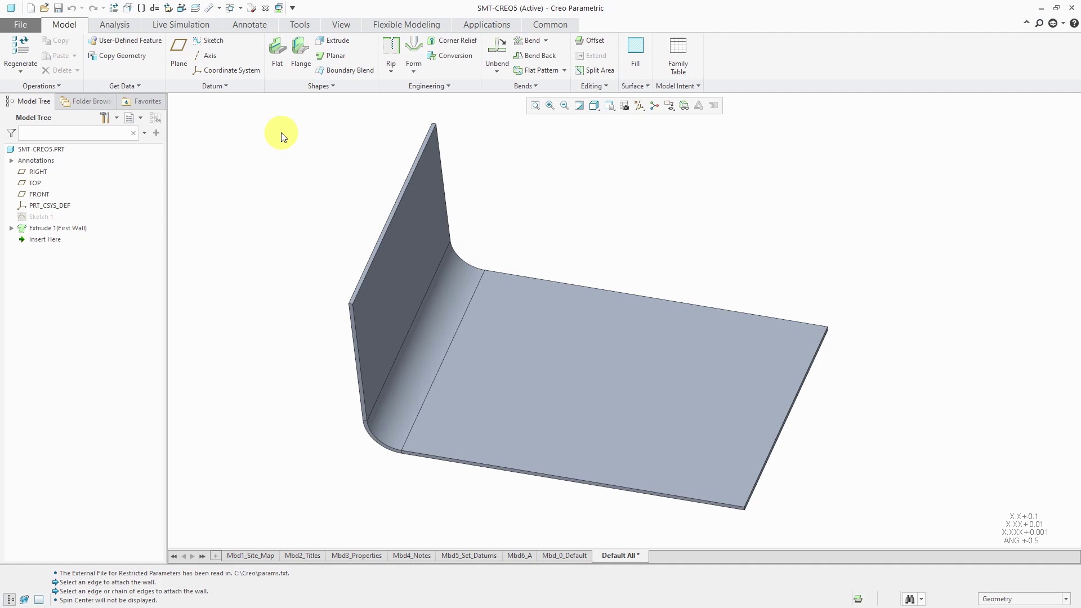
Start a flat wall attached to the long front edge of the base in the SMT-CREO5 part
click(273, 63)
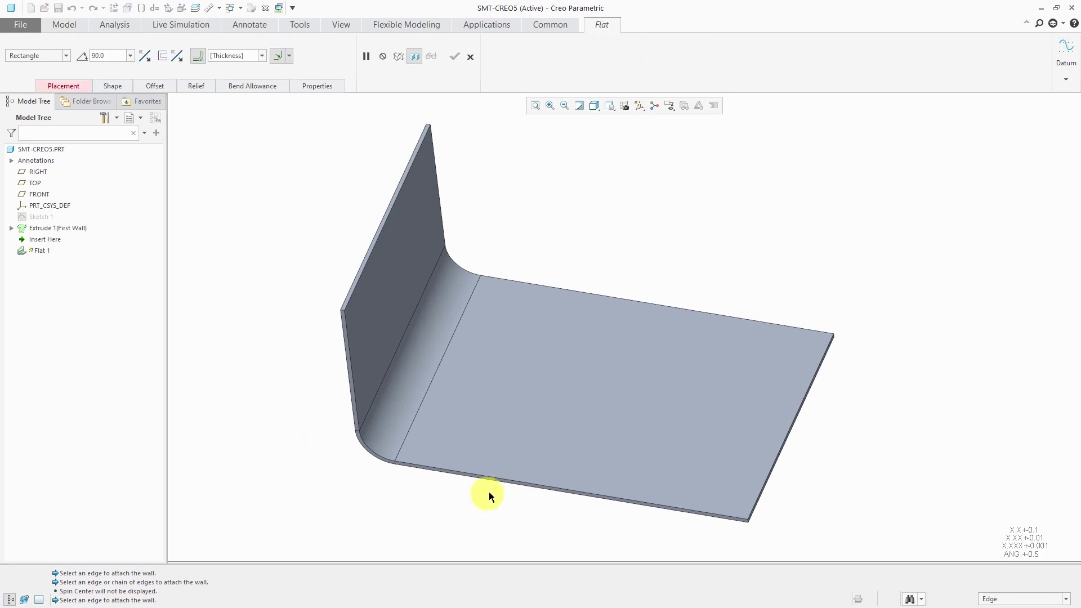
click(495, 482)
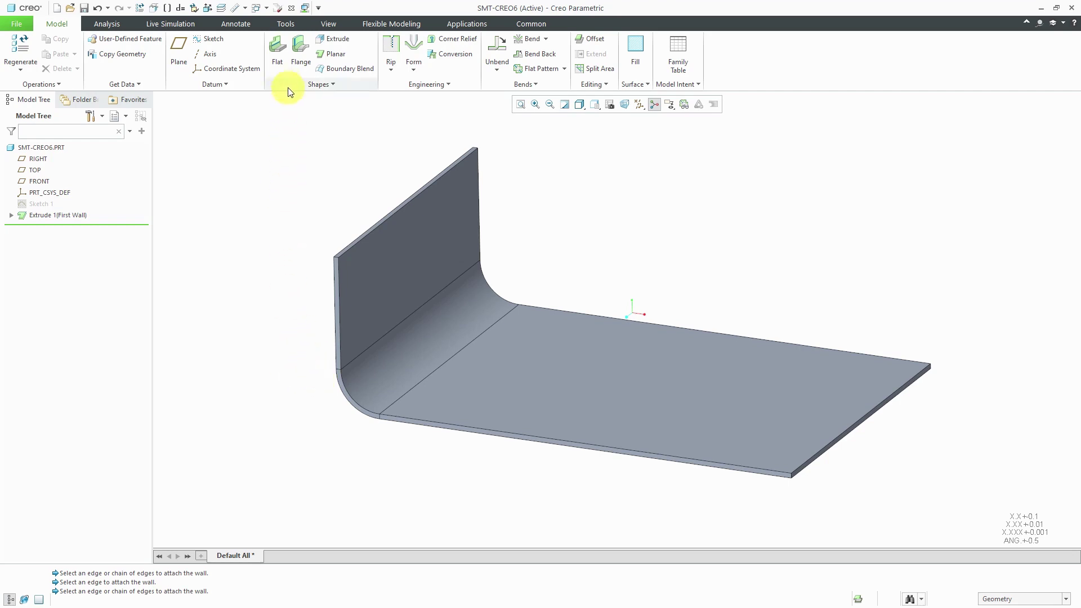
Switch to the SMT-CREO6 part and start a flat wall on the base's long front edge
click(282, 62)
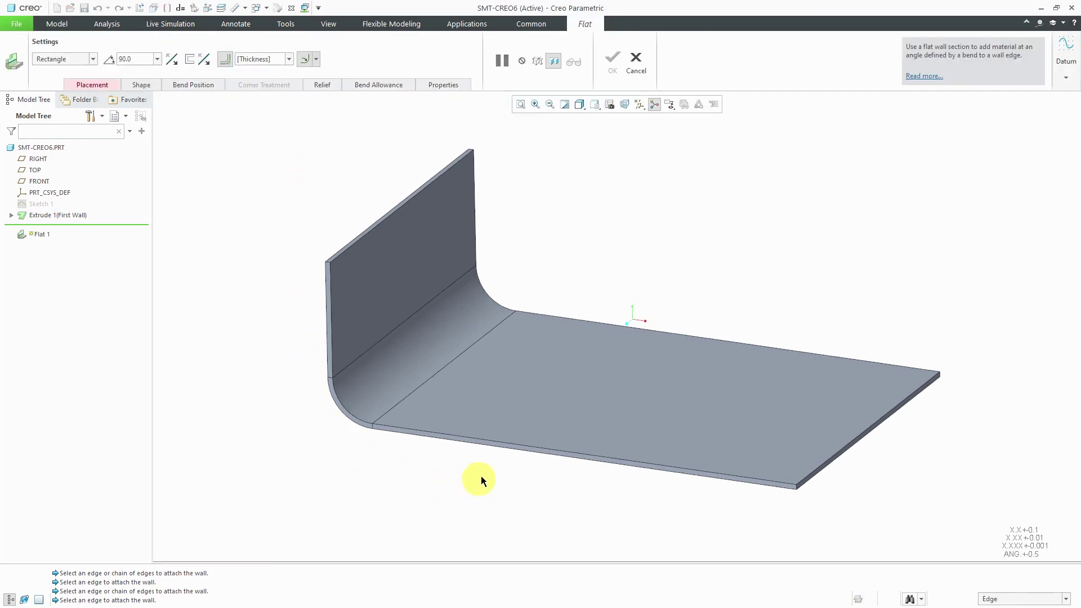
click(495, 449)
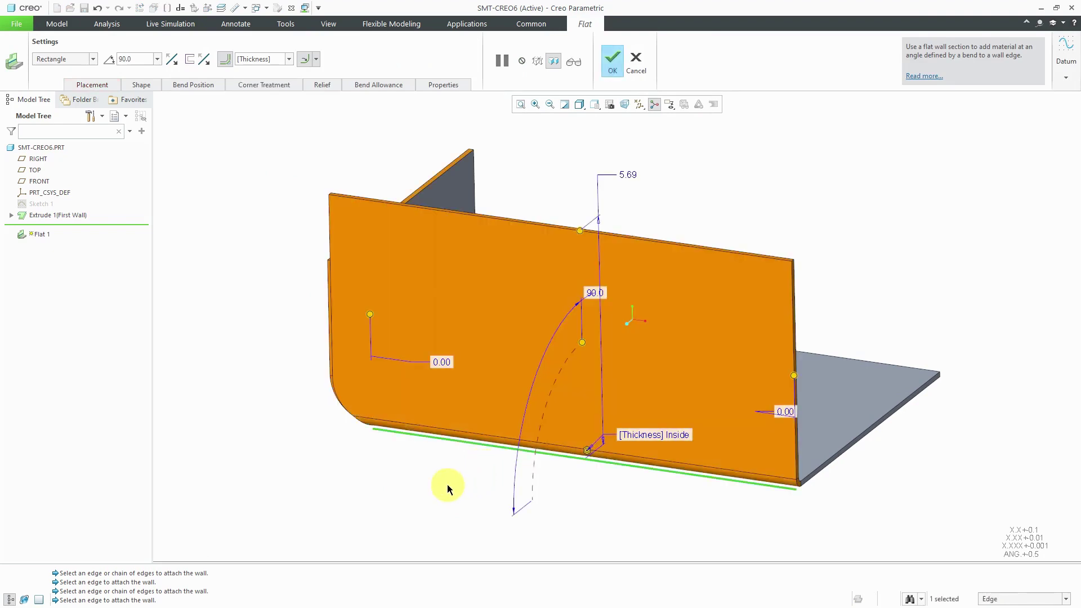
middle_drag(394, 470, 385, 372)
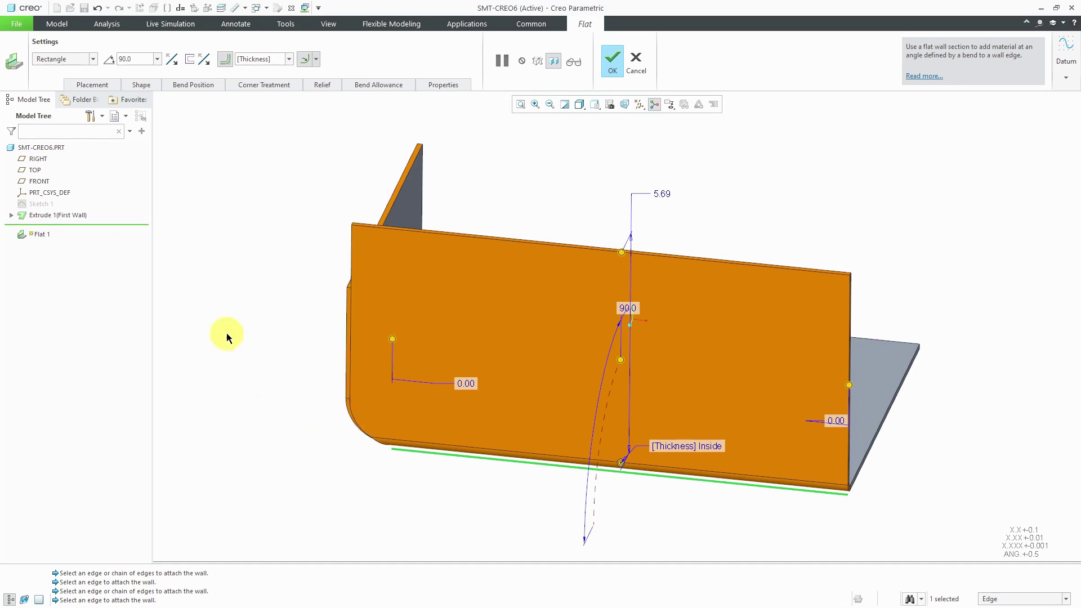
Examine the bend position types and the corner treatment settings for the new flat wall
click(205, 85)
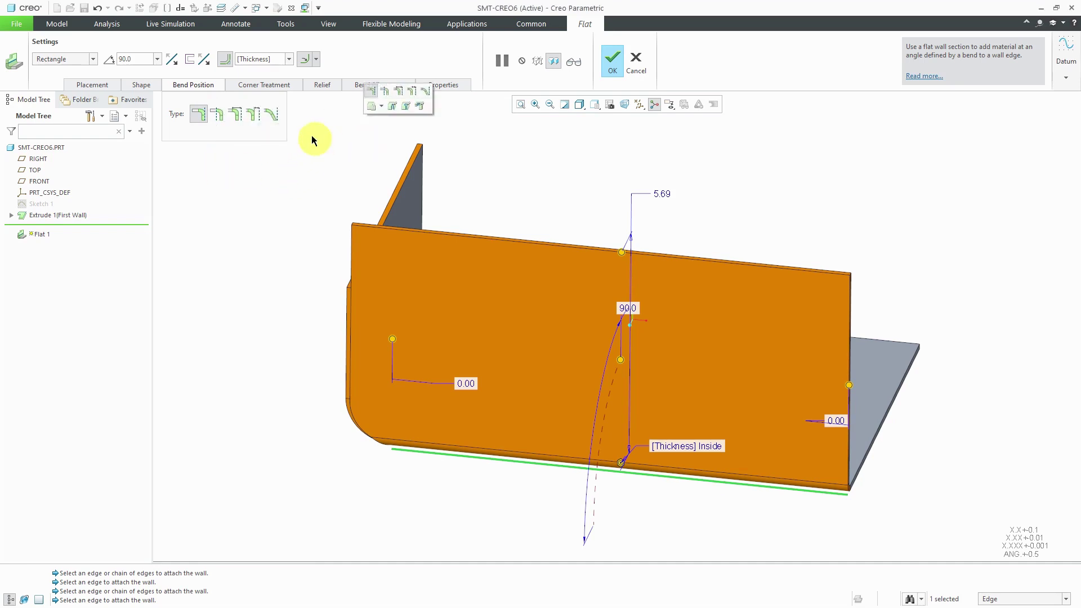
click(283, 86)
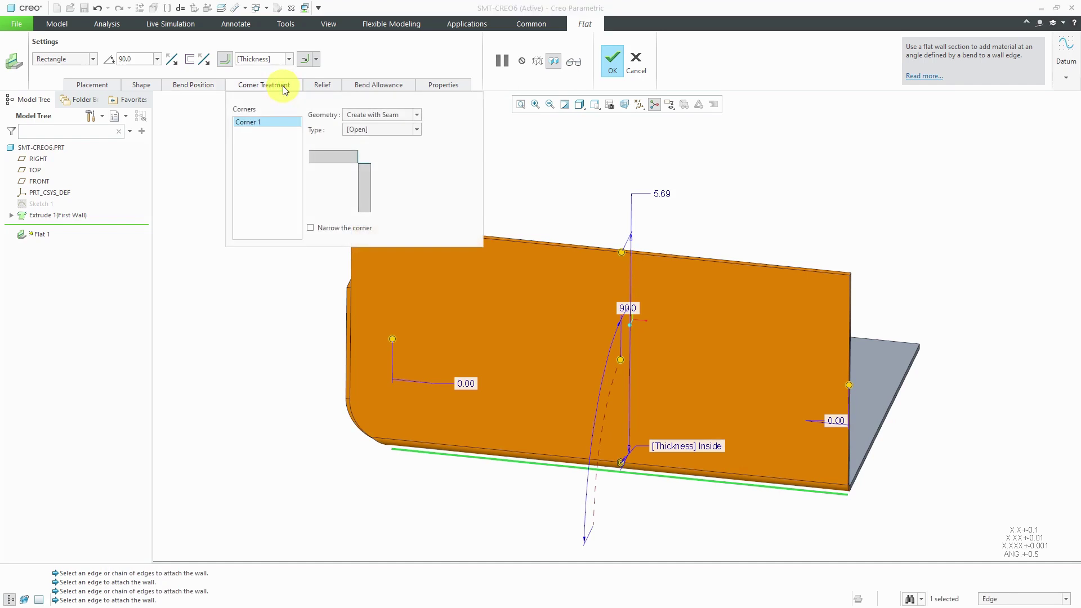
scroll(924, 293, up, 2)
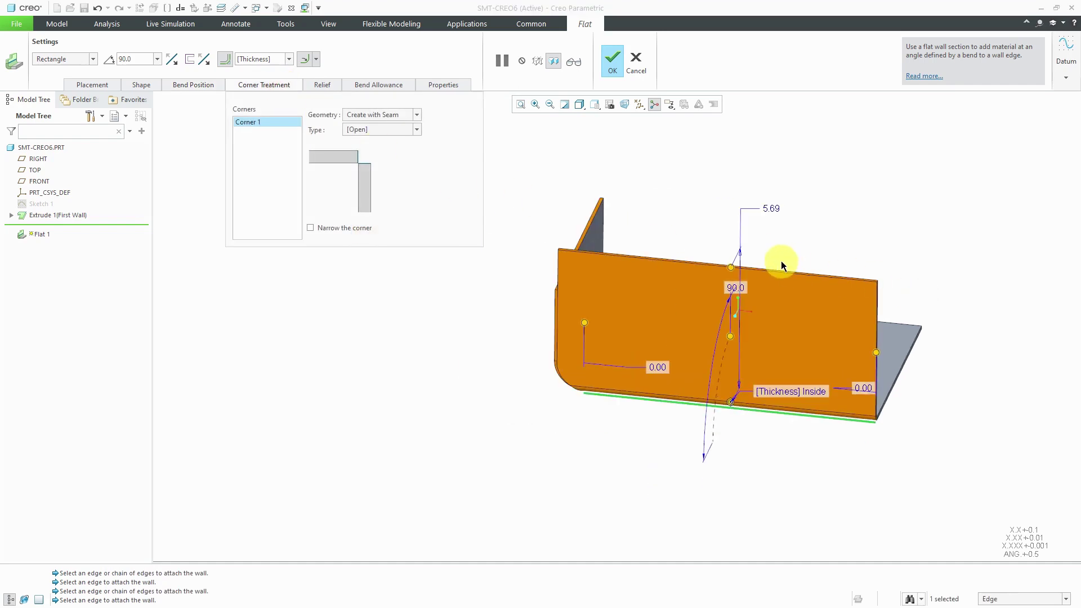
scroll(781, 262, down, 1)
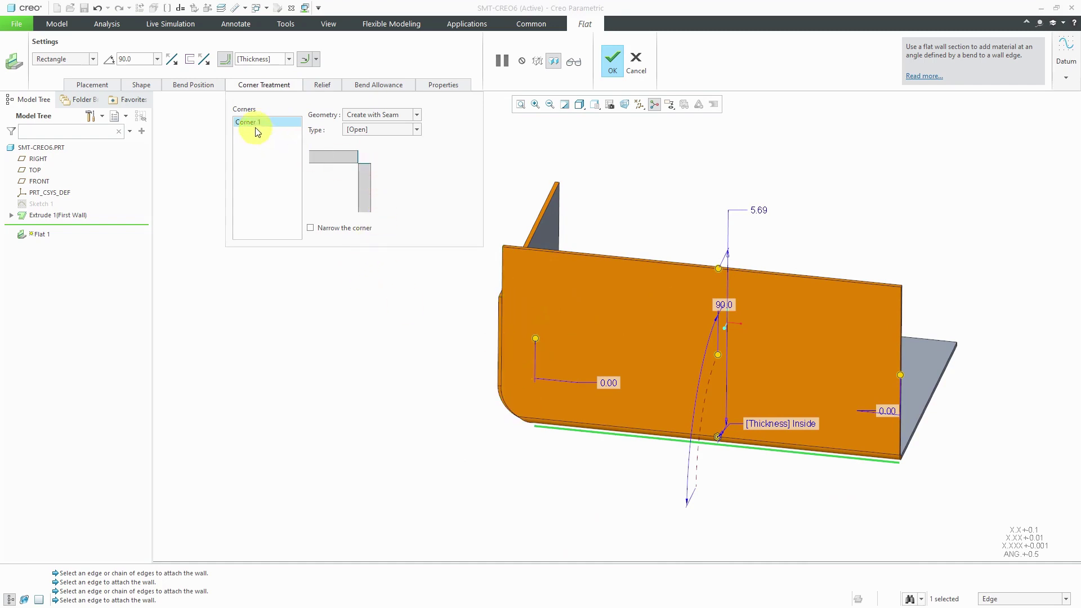
Try the geometry options Create without Seam and Do not Create for Corner 1
click(417, 115)
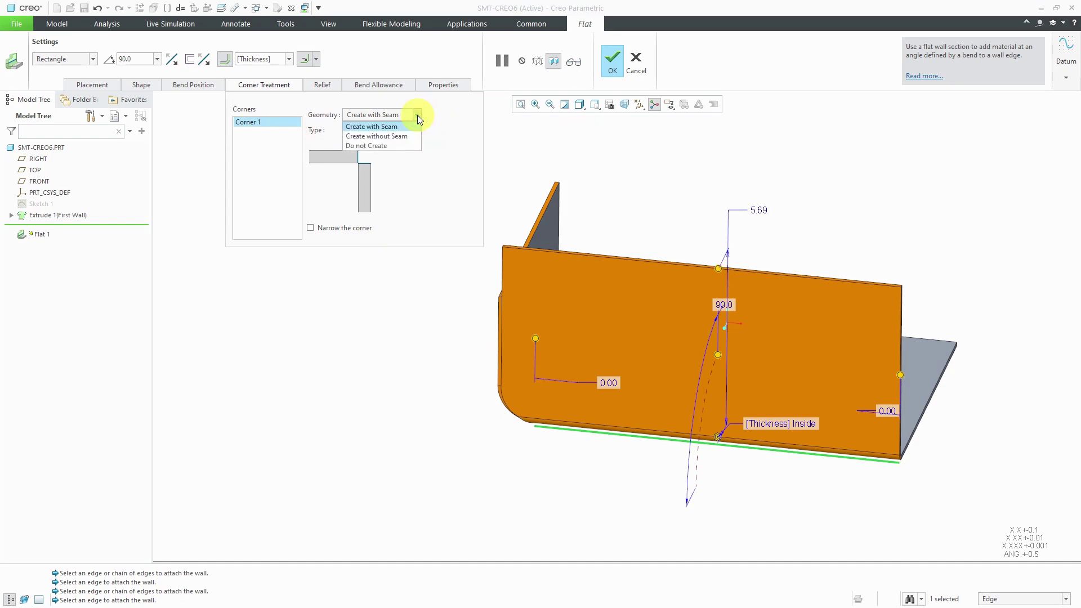
click(414, 138)
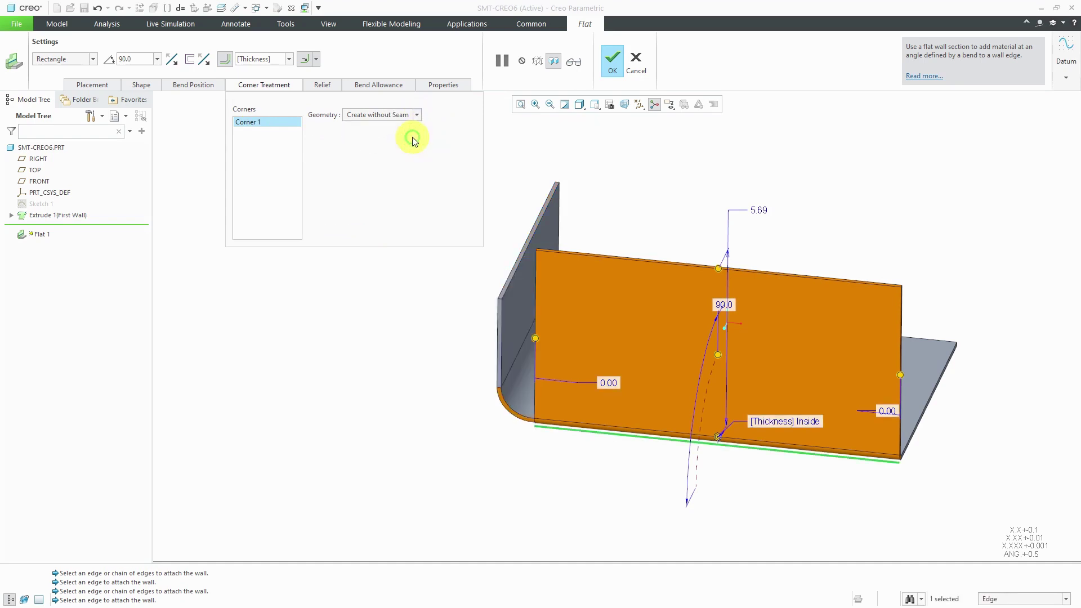
click(417, 116)
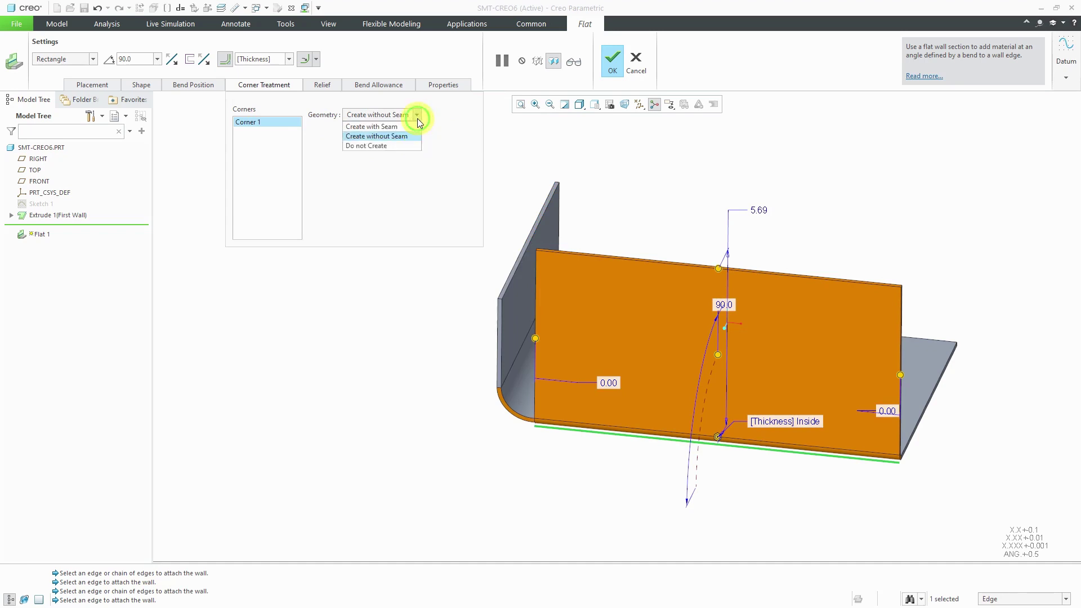
click(395, 147)
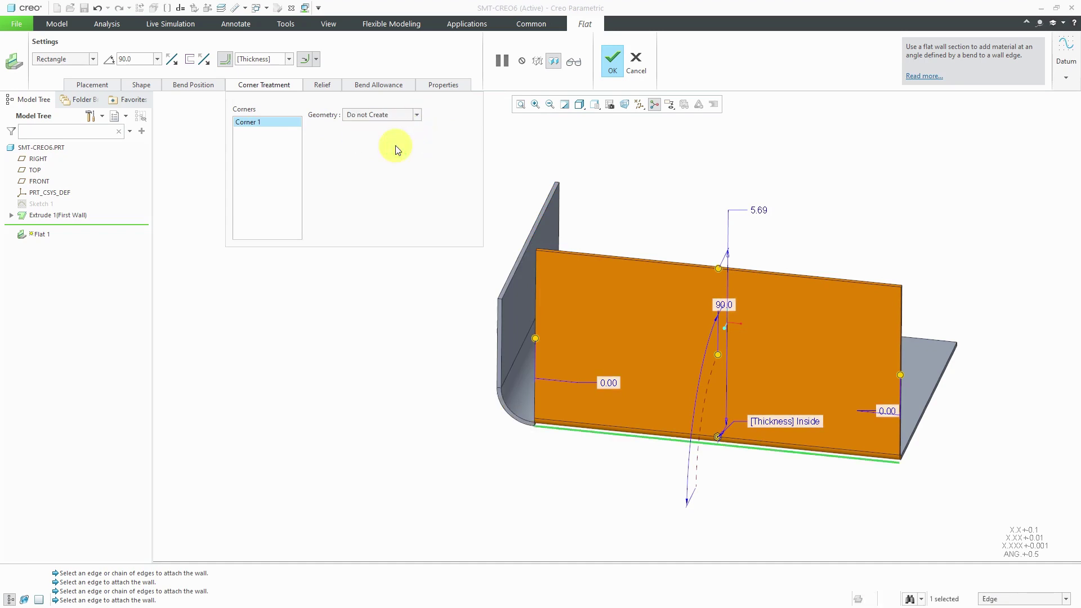
scroll(541, 428, up, 2)
scroll(531, 418, up, 2)
middle_drag(532, 418, 505, 488)
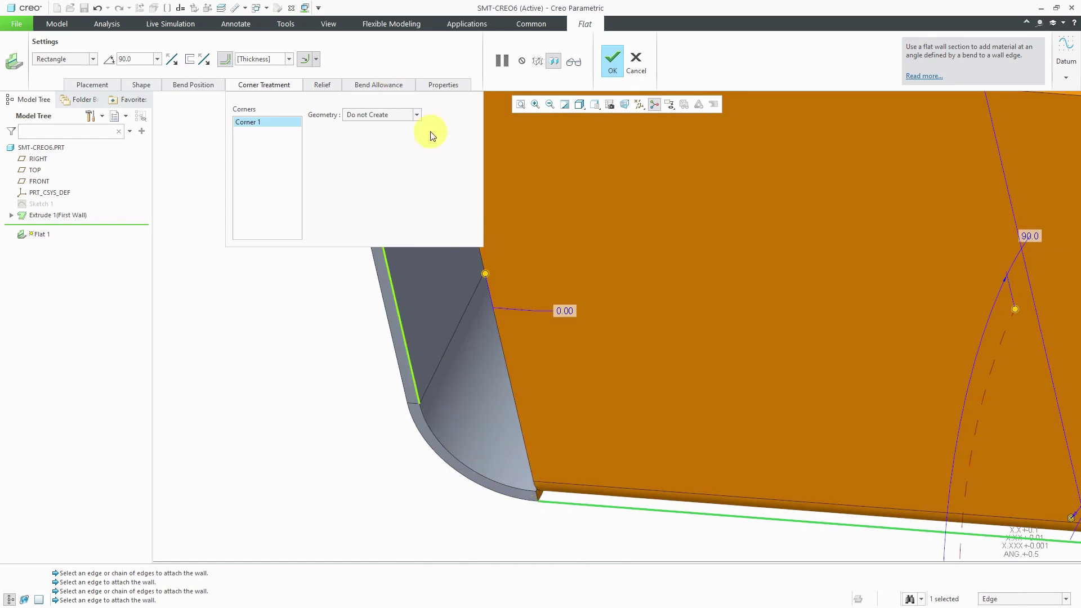
Compare Create without Seam and Do not Create at Corner 1 up close, and restore its geometry to Create with Seam
click(417, 115)
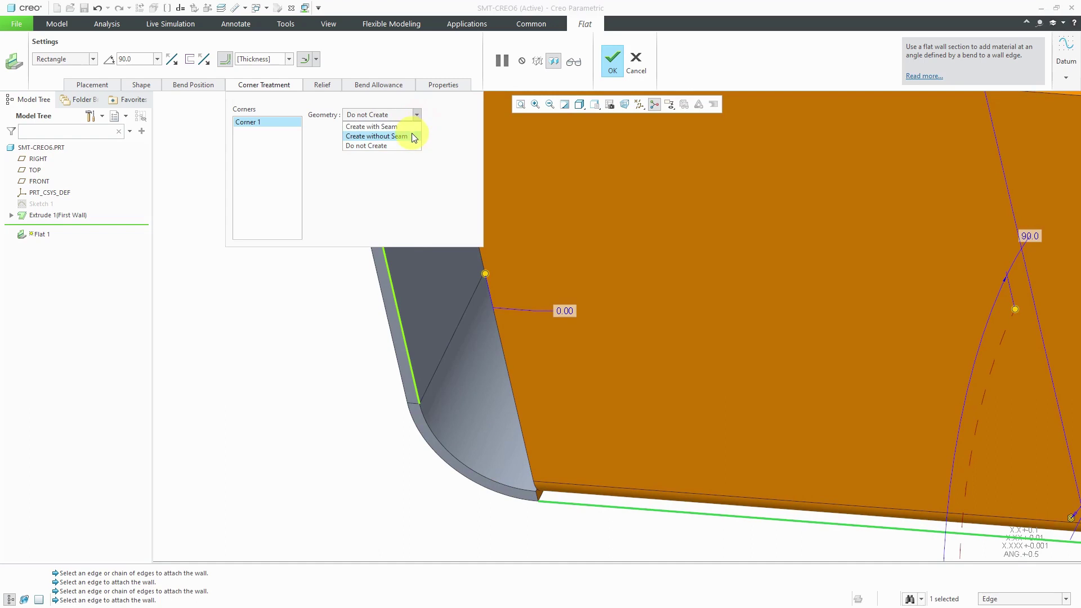
click(411, 136)
middle_drag(490, 366, 672, 520)
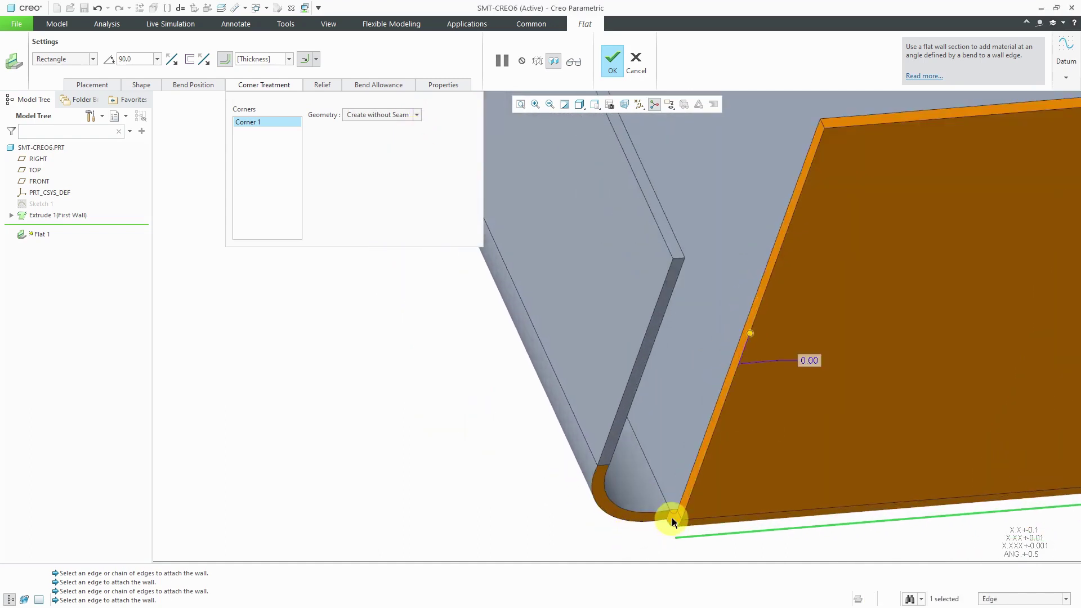
click(419, 114)
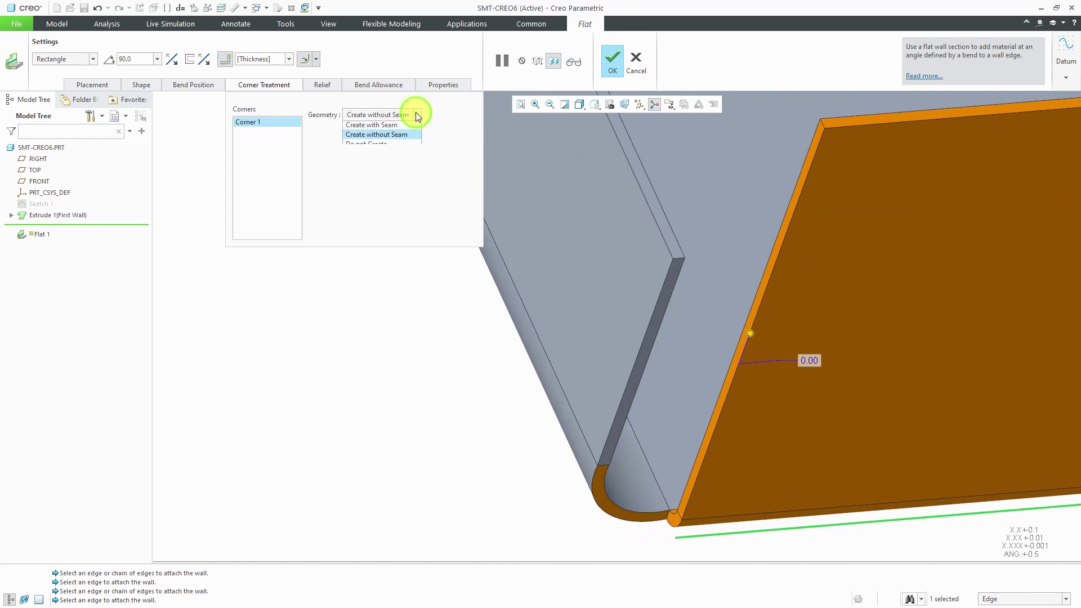
click(402, 143)
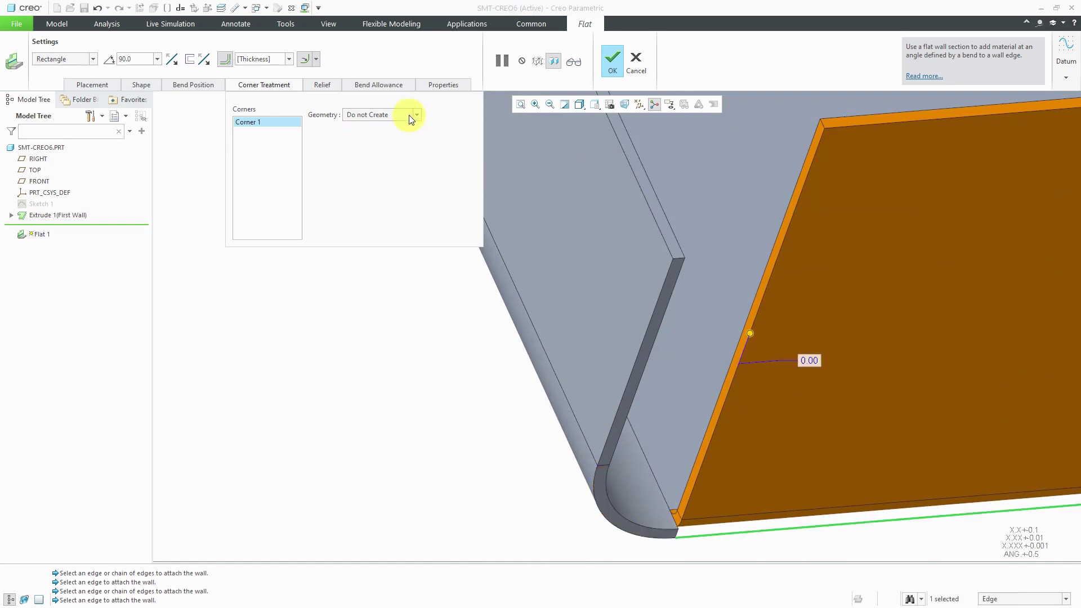
click(411, 113)
click(395, 125)
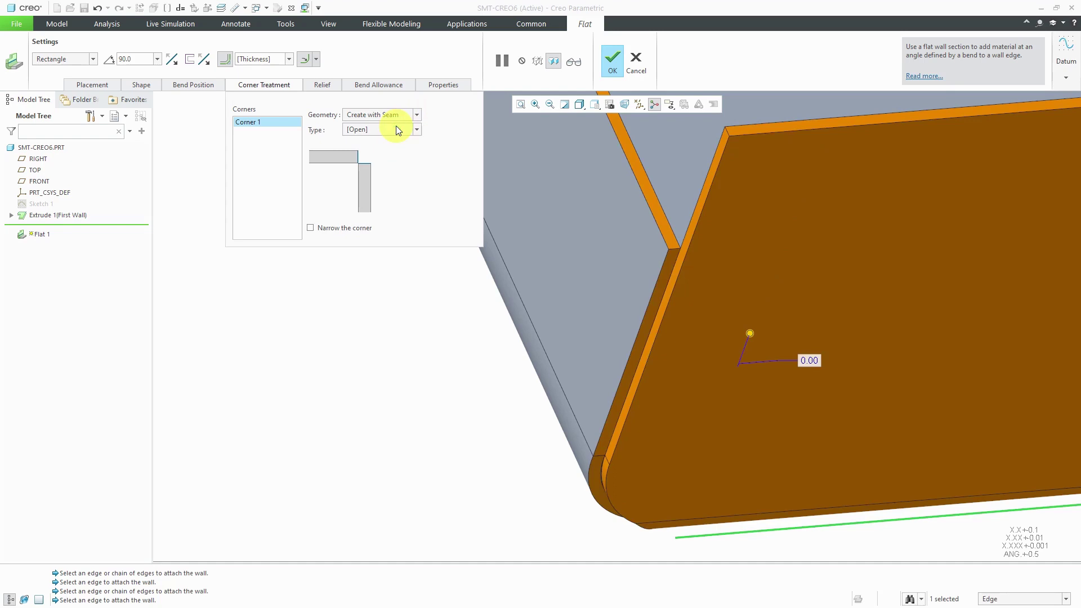
scroll(582, 482, up, 3)
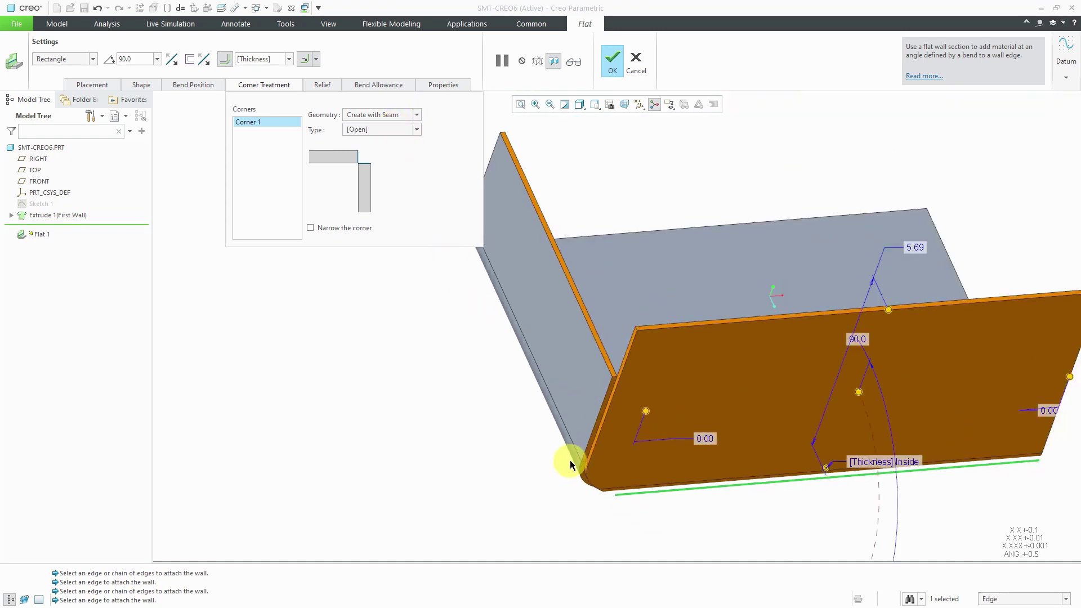
middle_drag(584, 421, 524, 412)
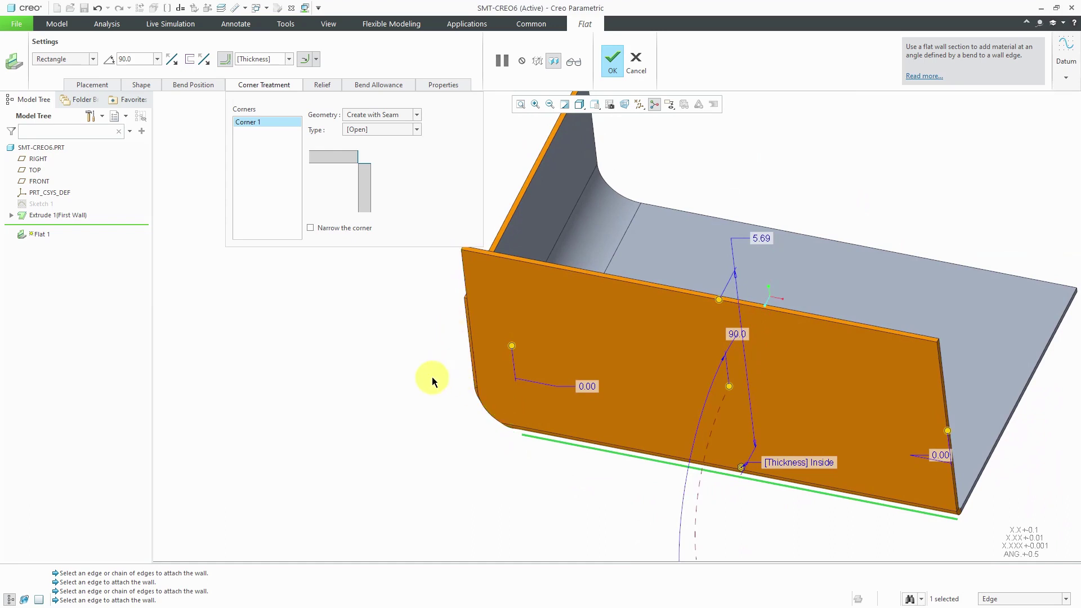
Close the corner treatment settings and open the flat wall's bend position options
click(284, 84)
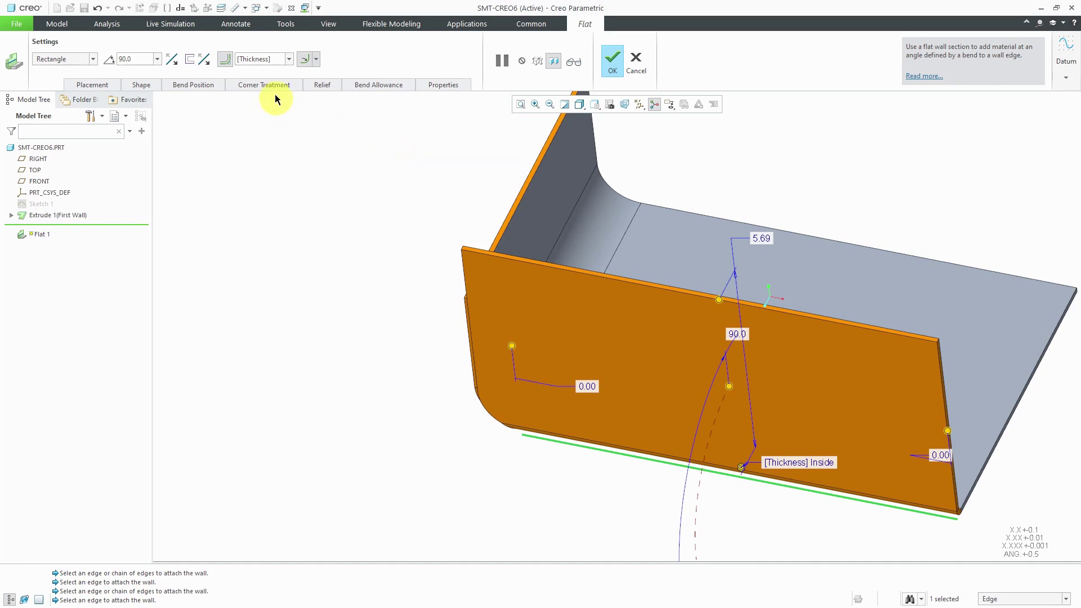
click(206, 85)
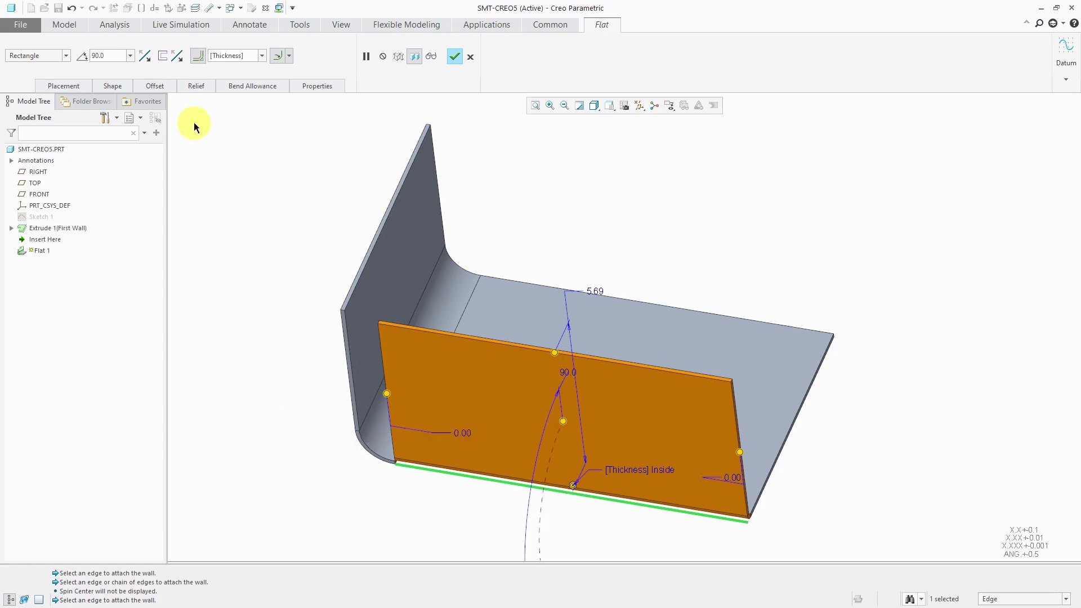
Try the Add to part edge, Automatic and By value attachment-edge offsets on the SMT-CREO5 flat wall, and cancel the feature
click(164, 88)
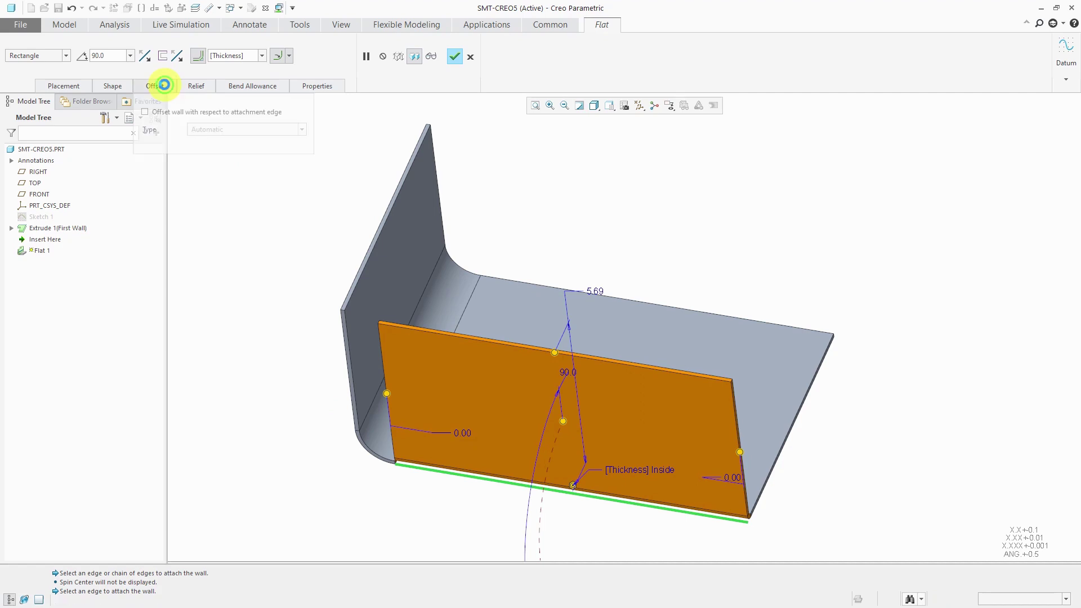
click(146, 112)
click(252, 130)
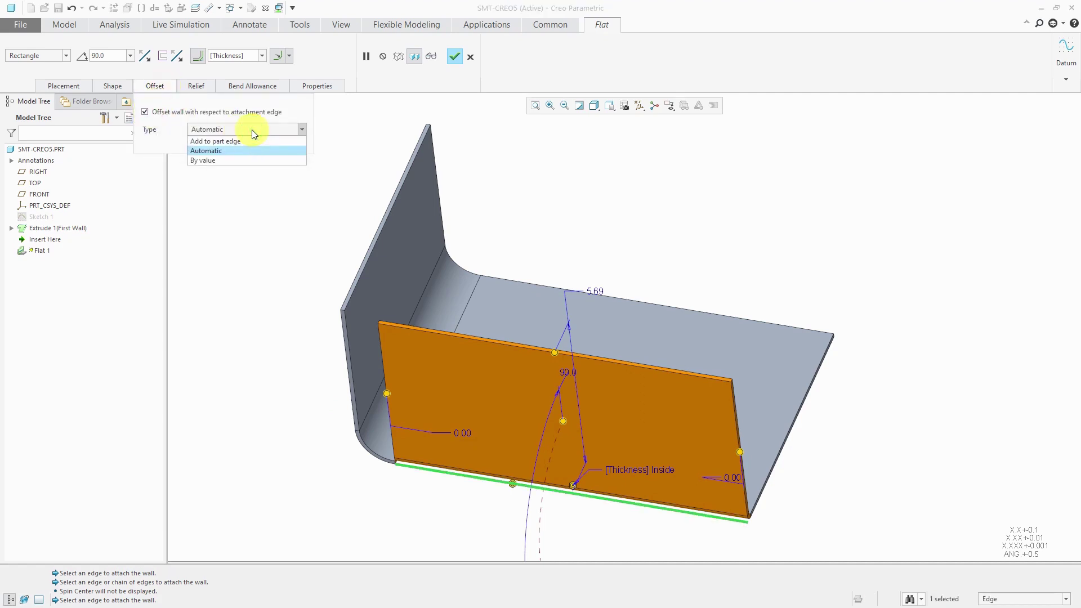
click(248, 139)
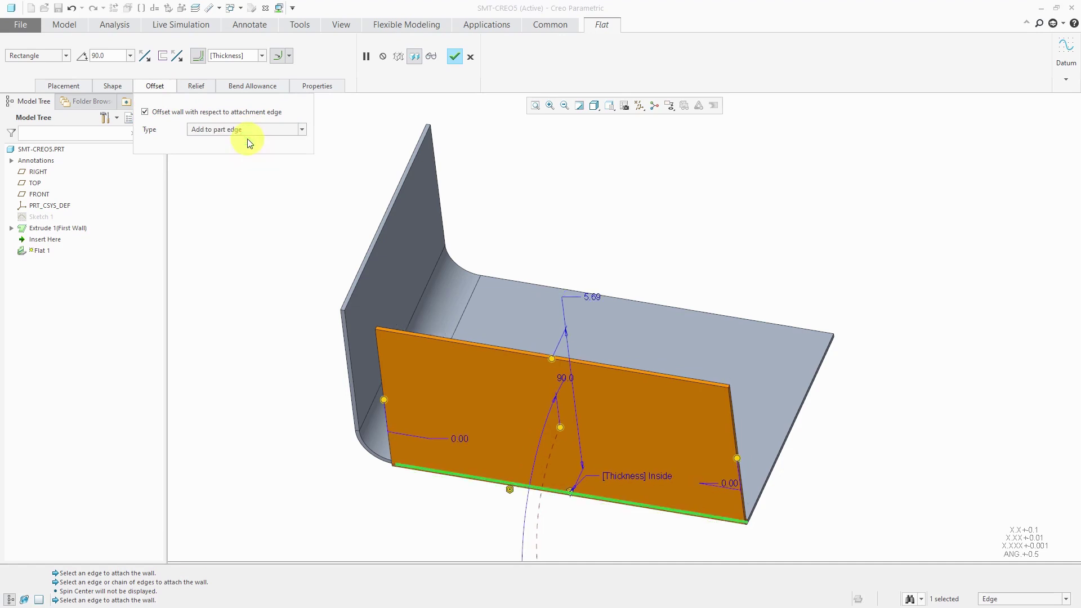
click(245, 130)
click(242, 150)
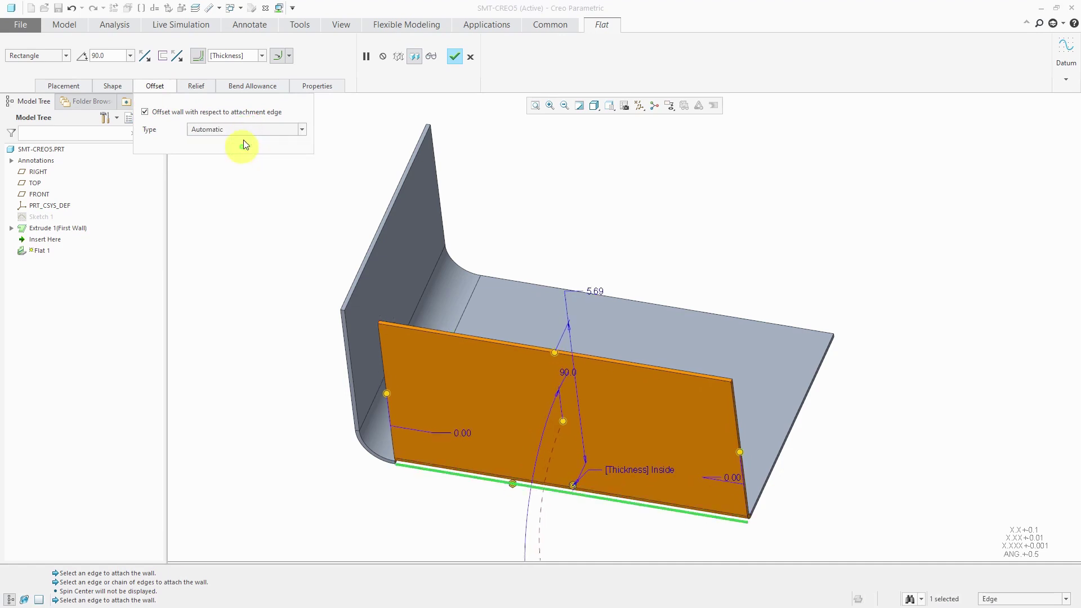
click(255, 130)
click(241, 158)
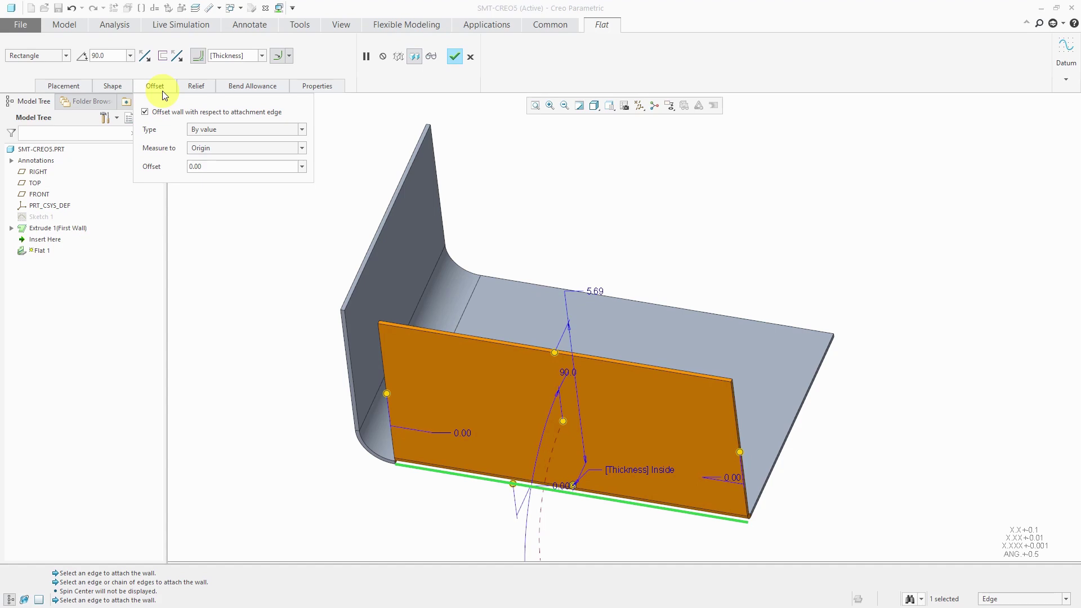
click(470, 56)
click(542, 330)
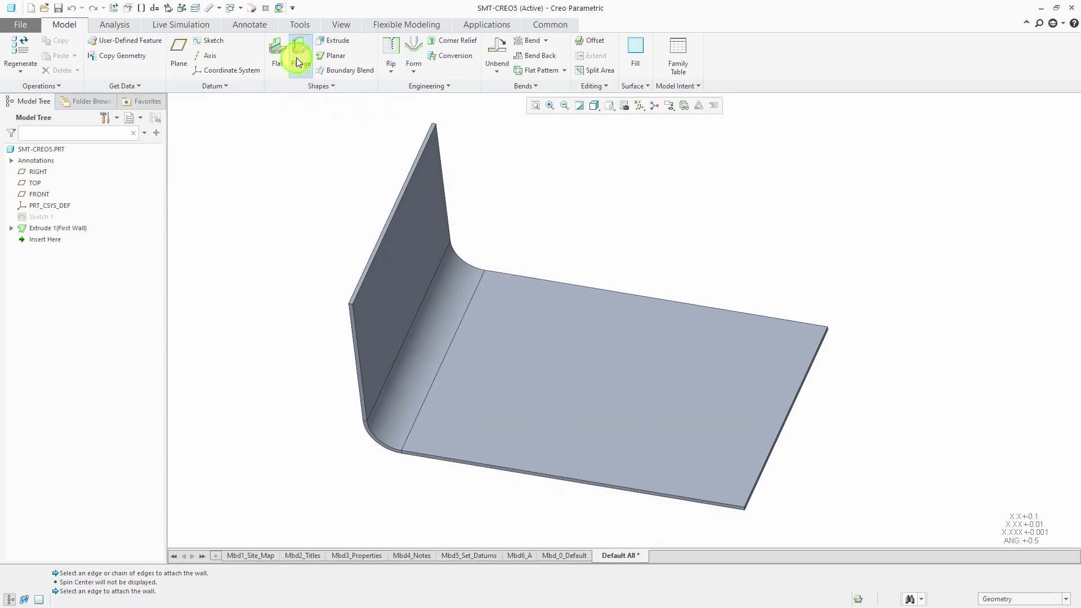
Start a flange wall on the base's long front edge and open its length settings
click(296, 57)
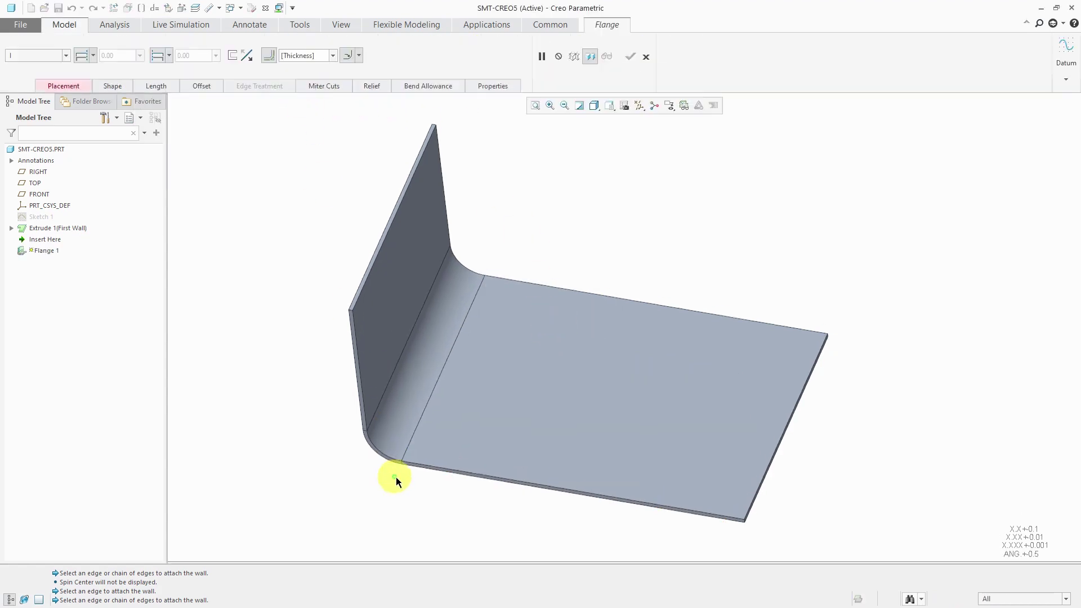
click(461, 474)
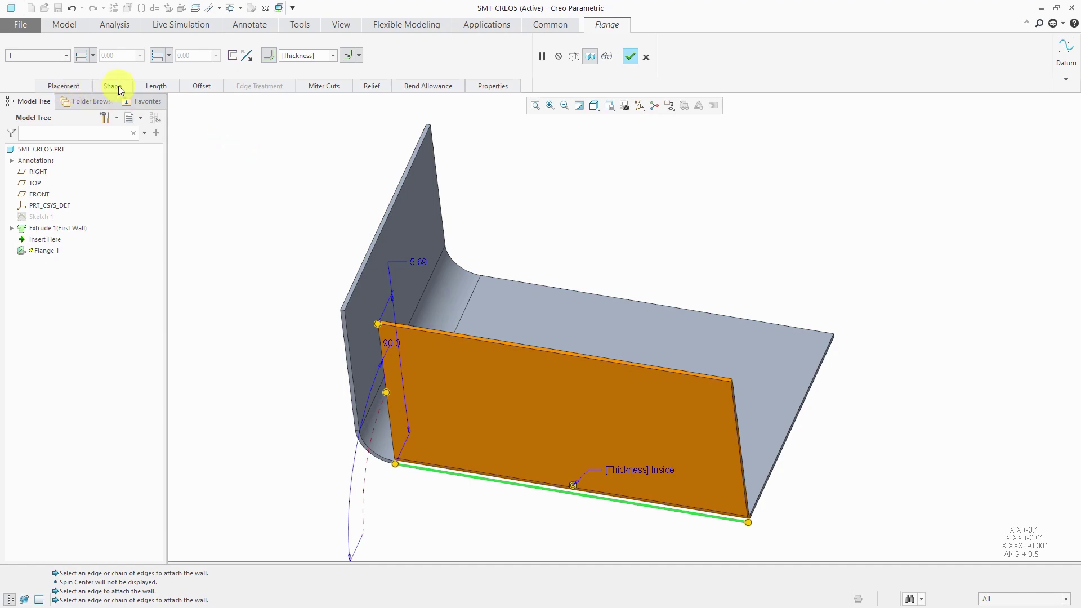
click(159, 85)
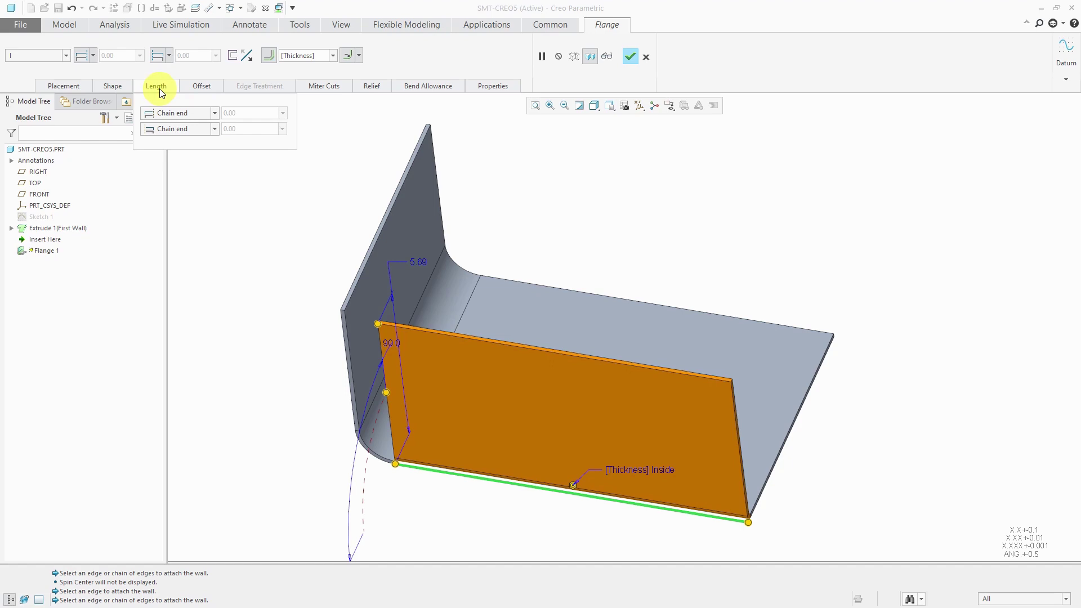
Enable the flange wall's offset from the attachment edge, review its offset types, and examine the miter cut settings
click(203, 86)
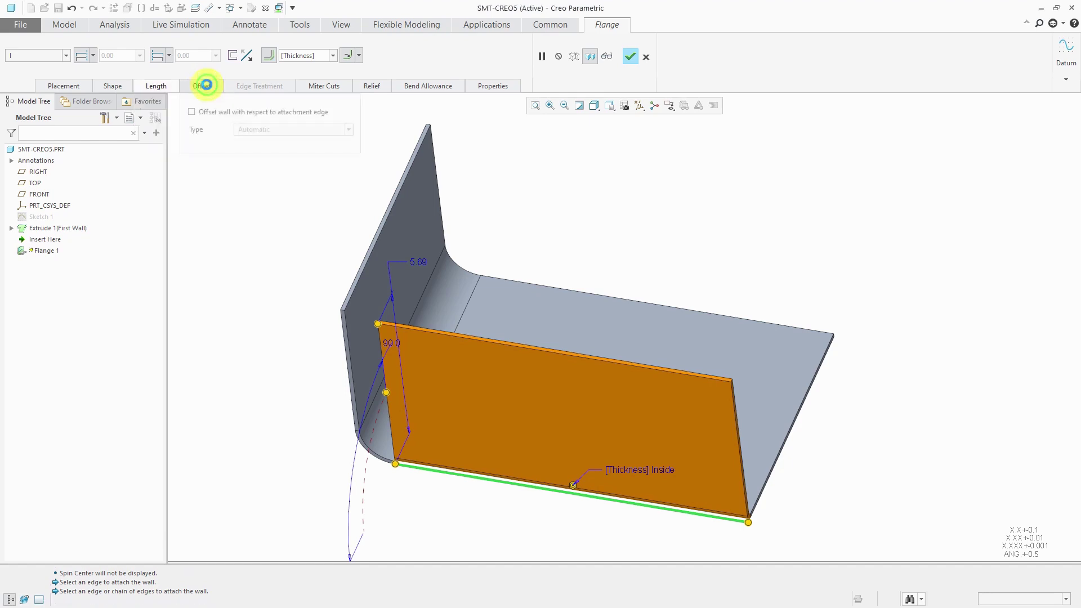
click(192, 112)
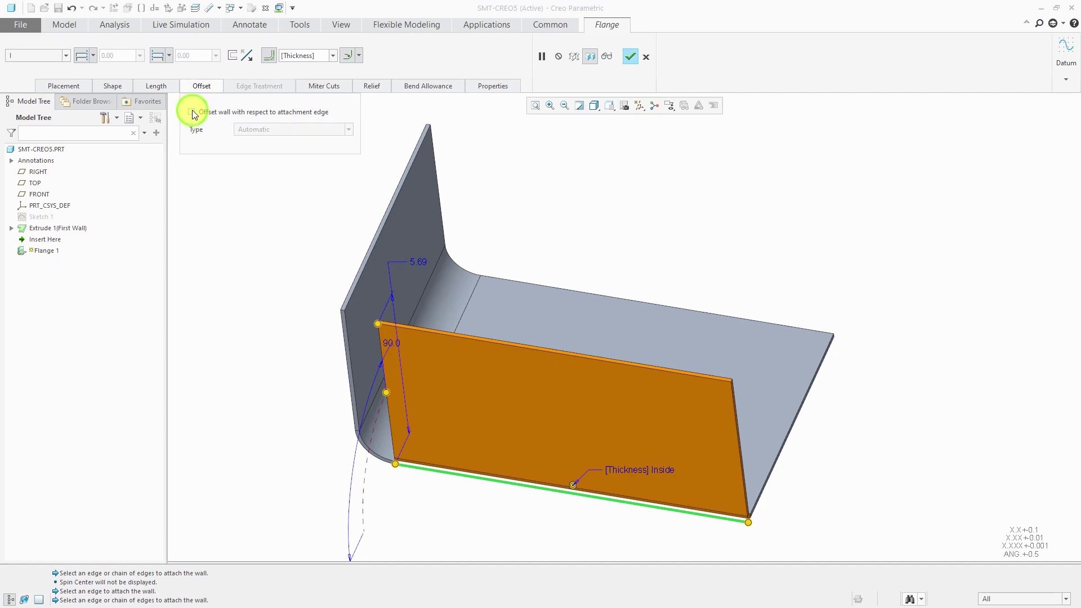
click(349, 130)
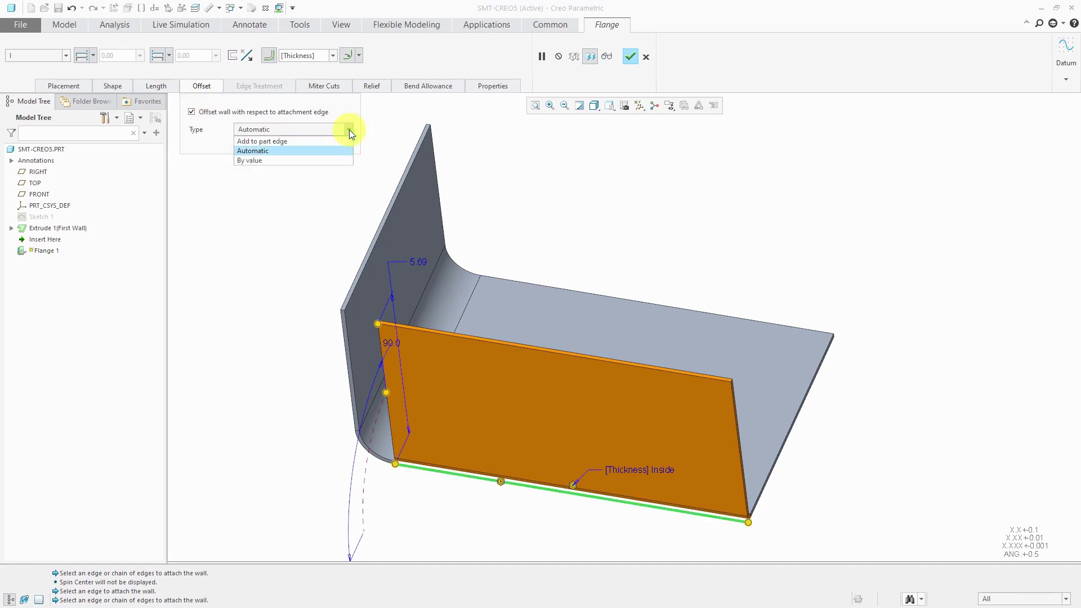
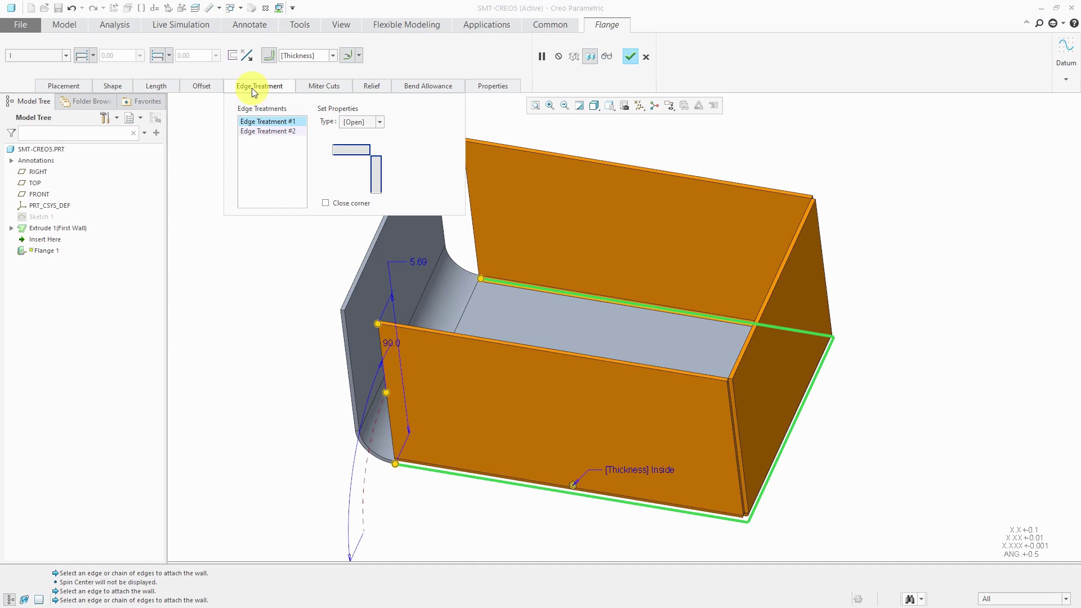
click(332, 87)
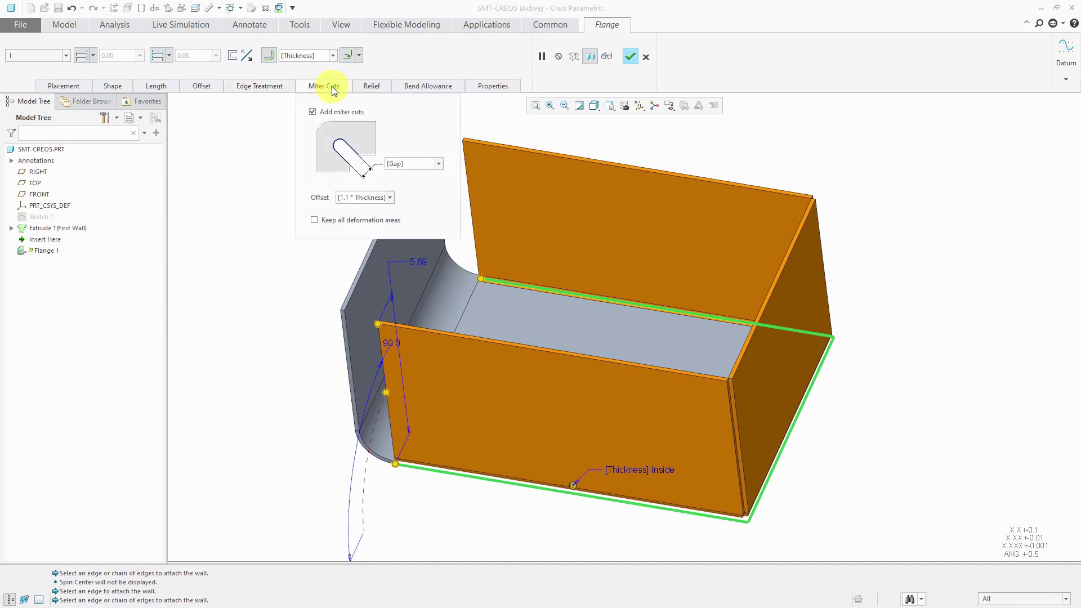
Replace the flange's placement chain with a tangent chain running from the long front edge through the bend to the upright wall
click(70, 89)
right_click(101, 111)
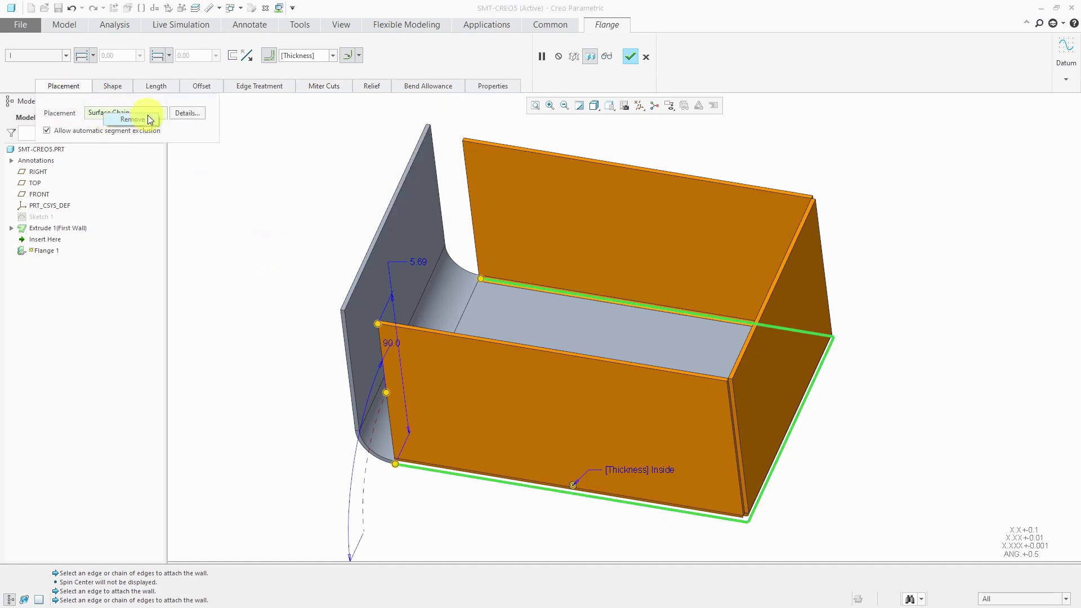
click(138, 118)
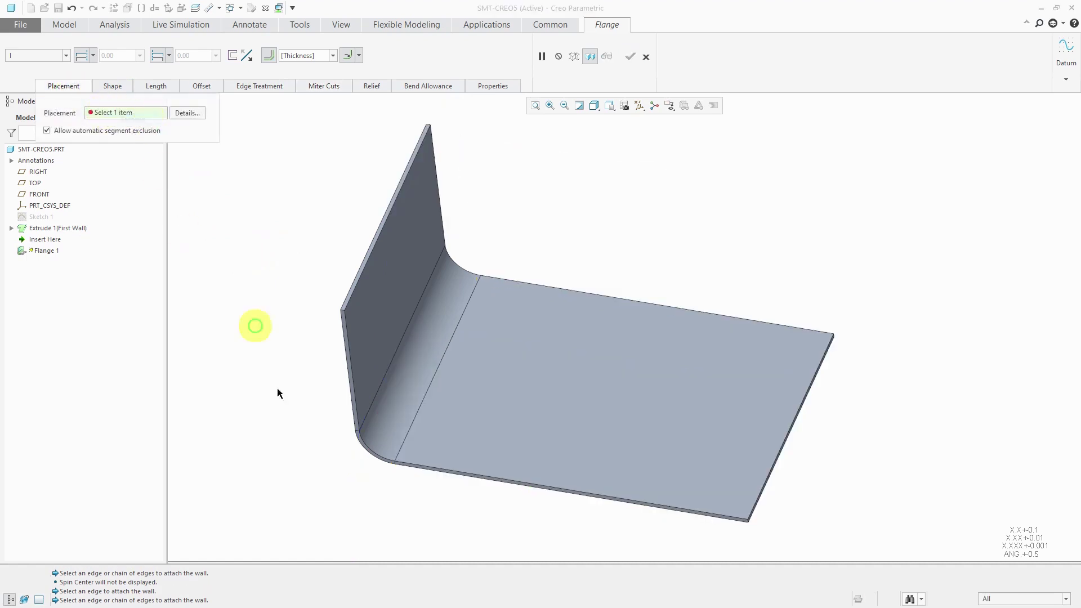
click(472, 478)
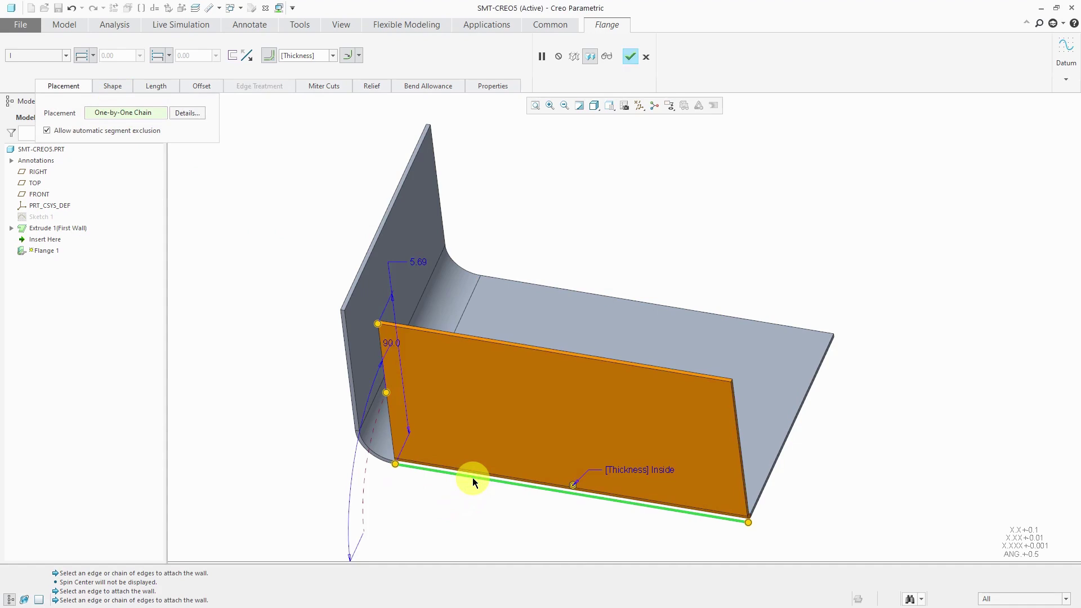
shift+click(349, 397)
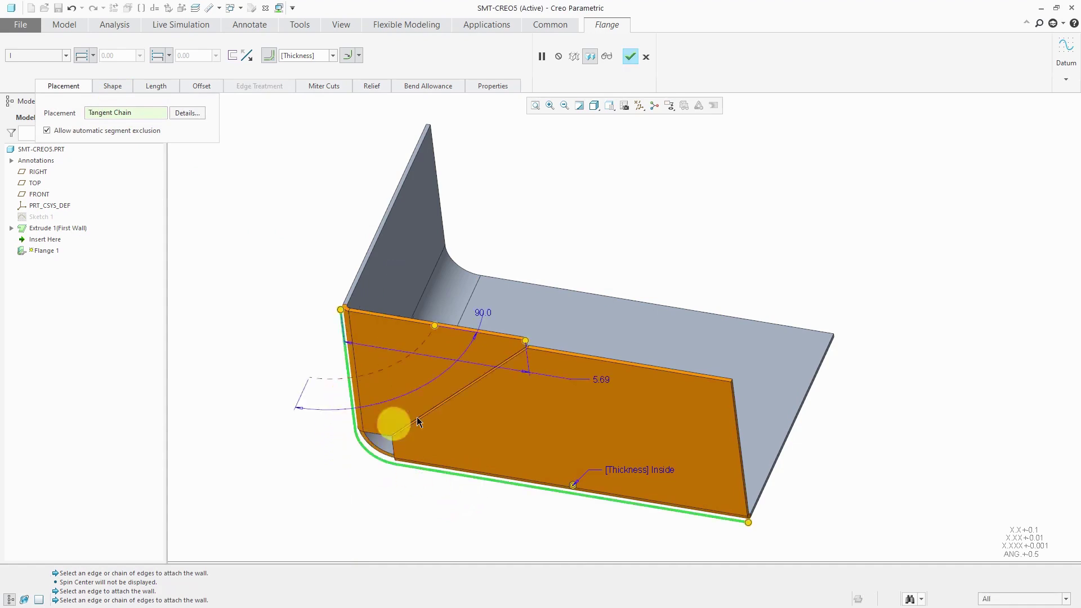
Examine the miter cut settings for the tangent-chain flange and cancel the feature
click(329, 86)
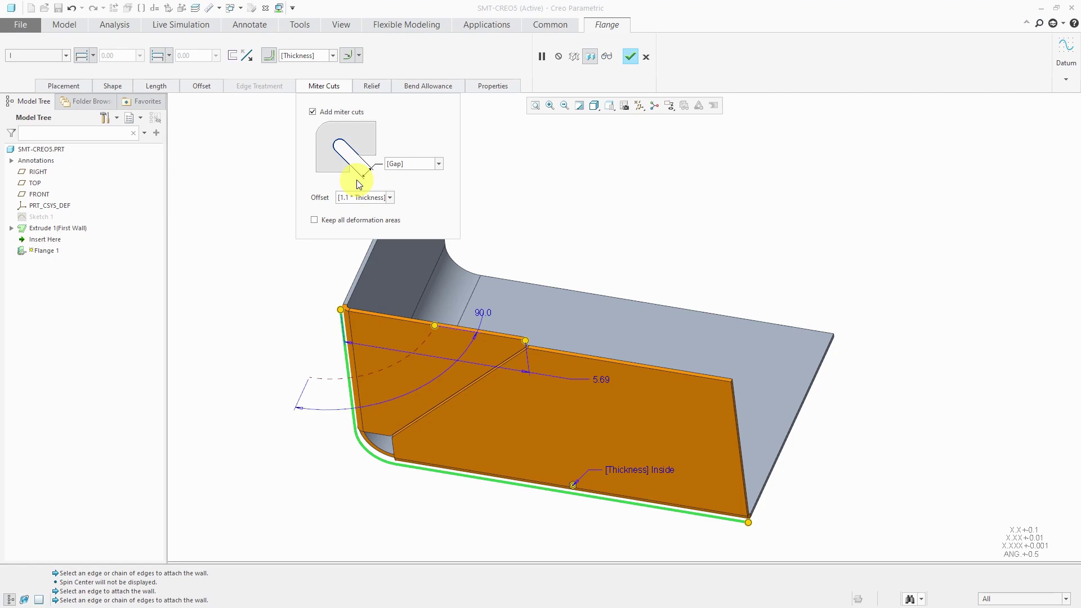
click(344, 86)
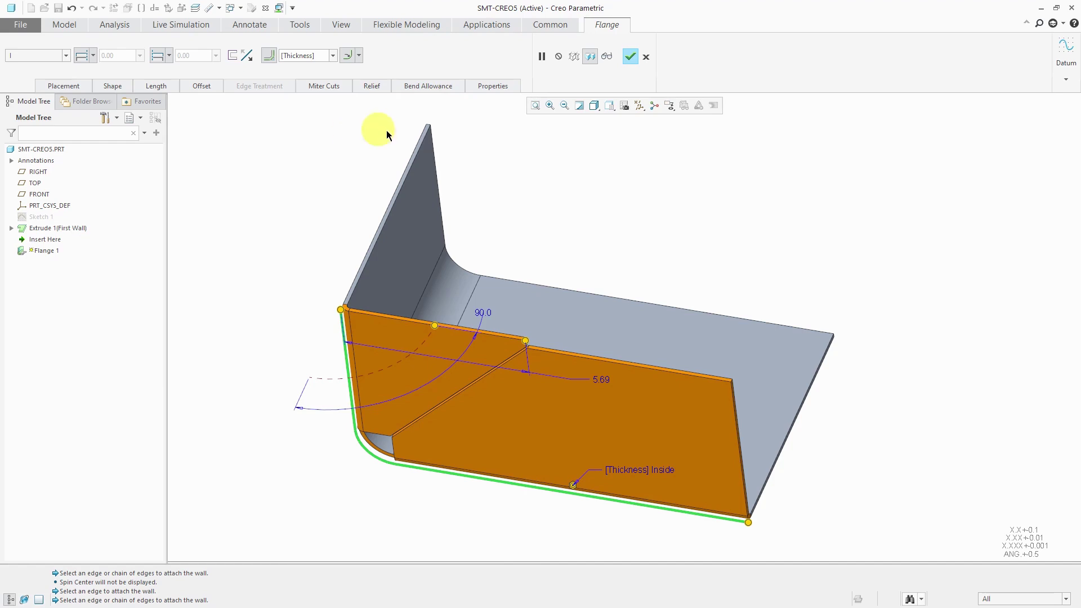
click(647, 58)
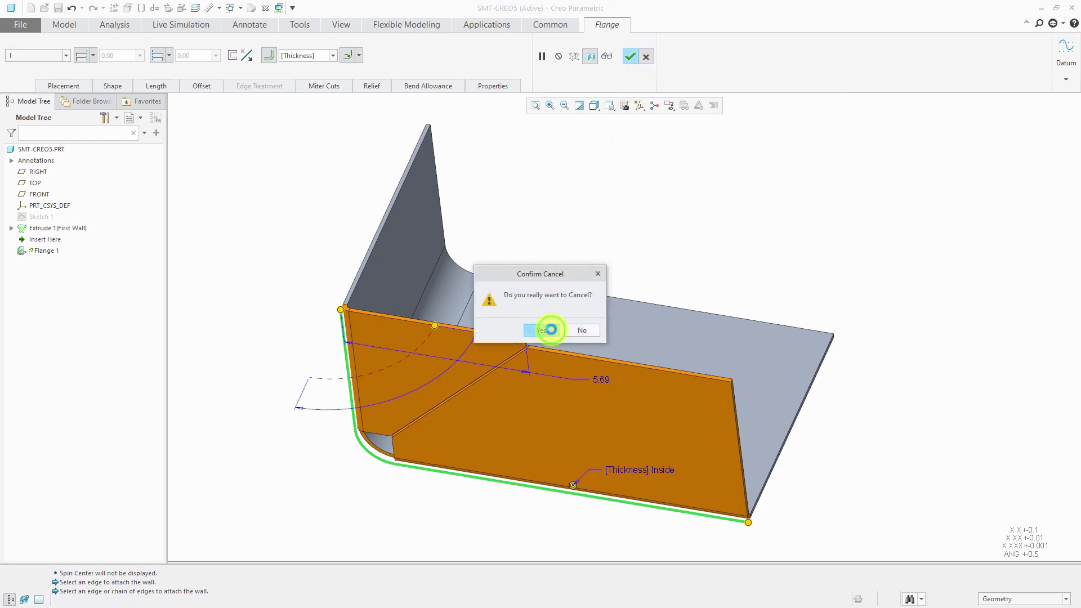
click(548, 330)
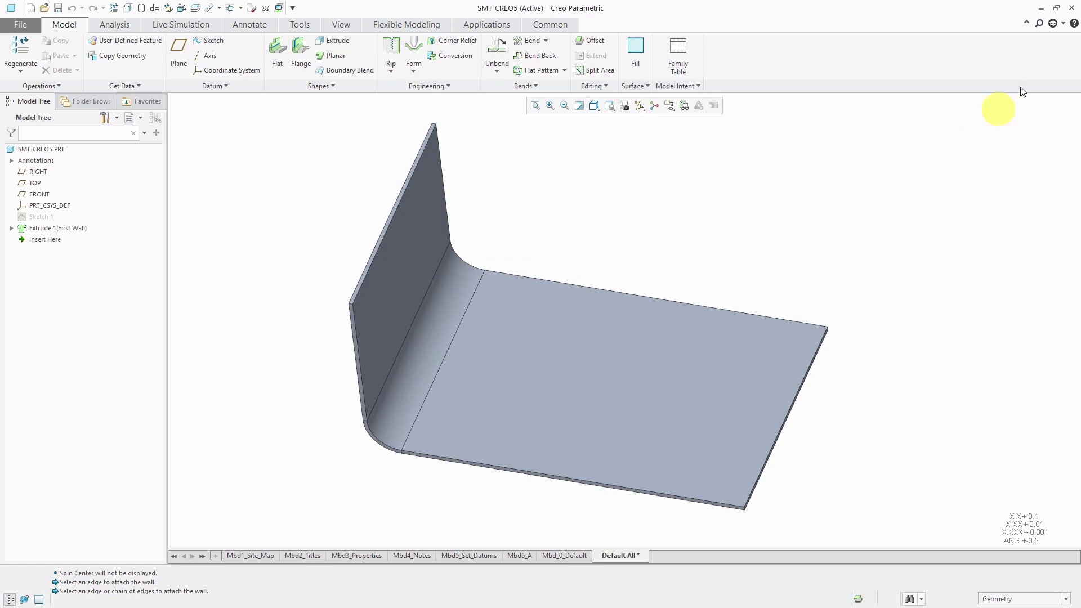
Switch to the SMT-CREO6 part, start a flange wall on the base's long front edge, and open its bend position options
click(1038, 9)
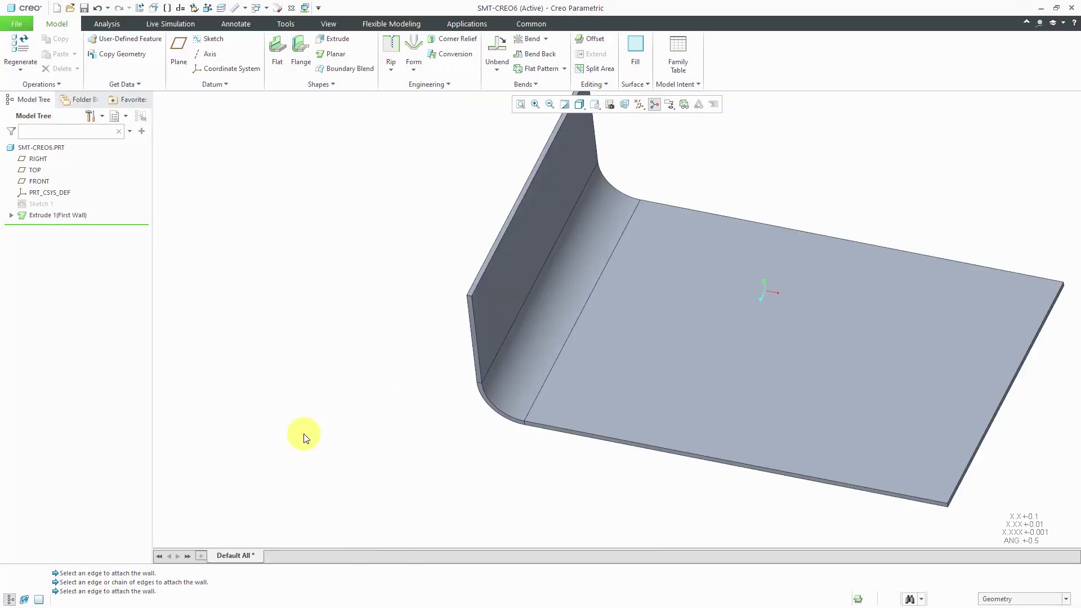
click(302, 62)
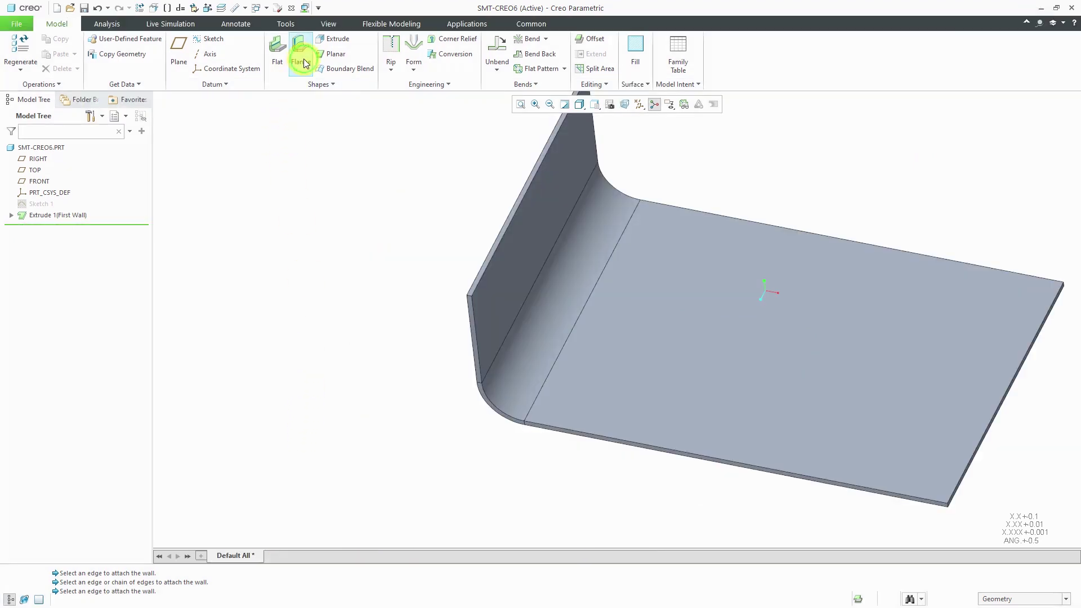
click(584, 448)
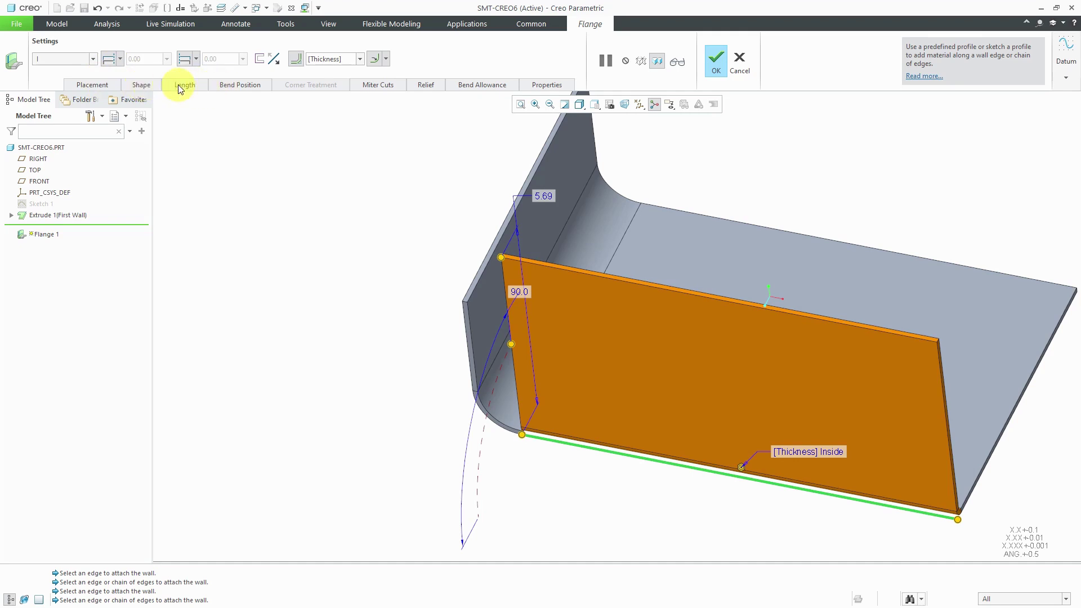
click(242, 85)
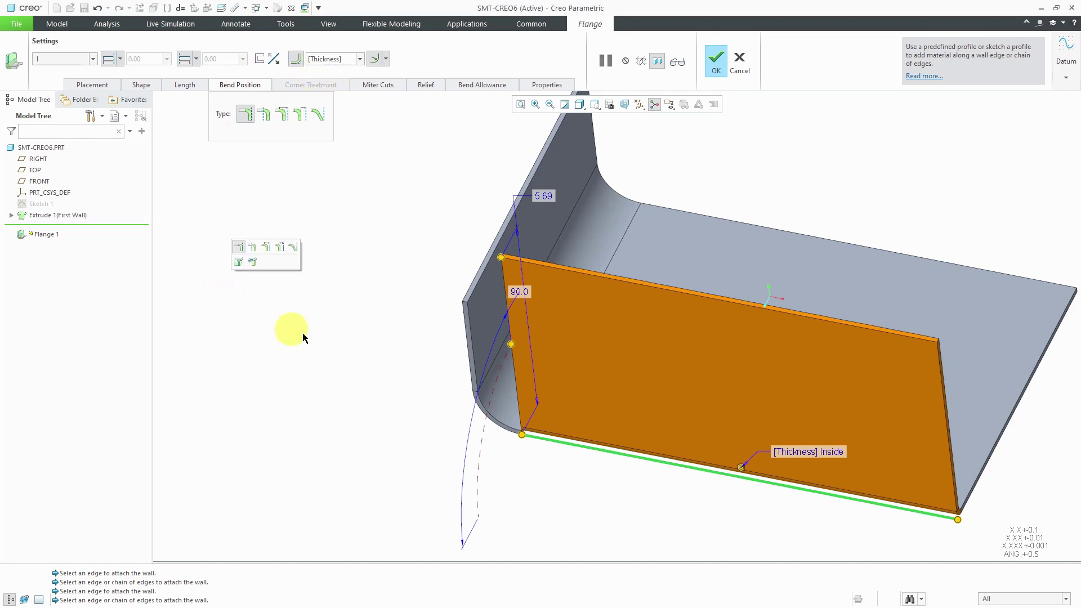
Extend the flange around the base's three outer edges and examine its corner treatment settings
shift+click(962, 355)
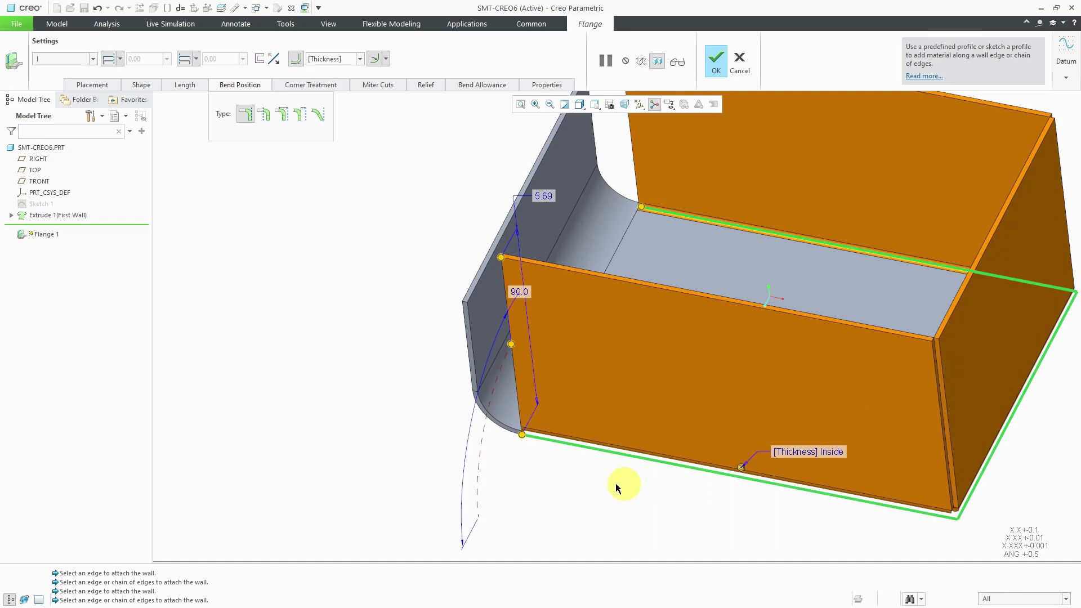
click(309, 87)
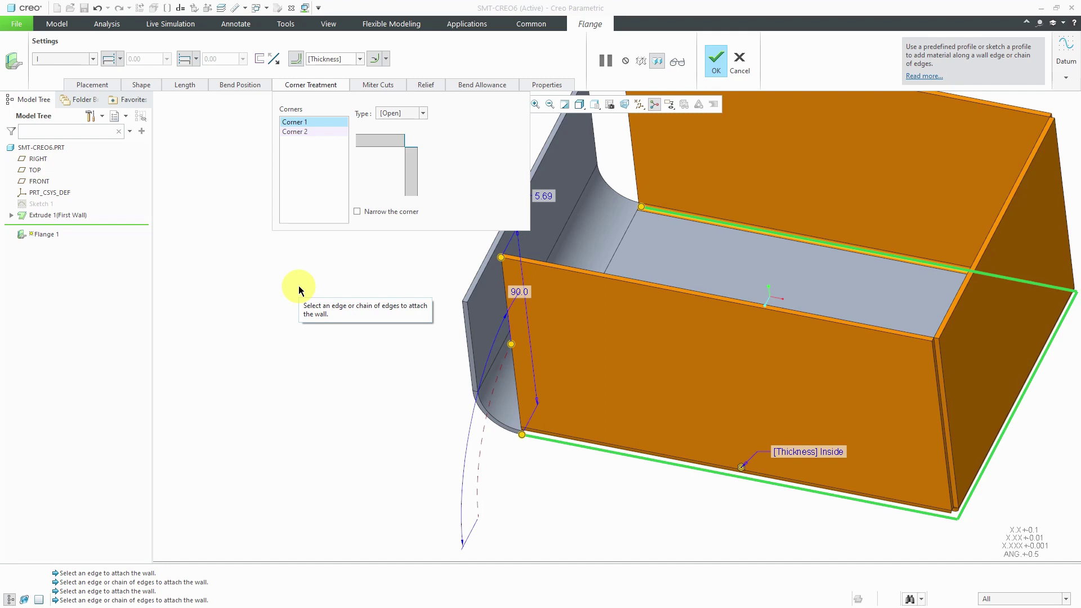
Clear the SMT-CREO6 flange's placement and reattach it to the tangent chain along the front edge, bend and upright wall
click(92, 85)
right_click(130, 112)
click(169, 117)
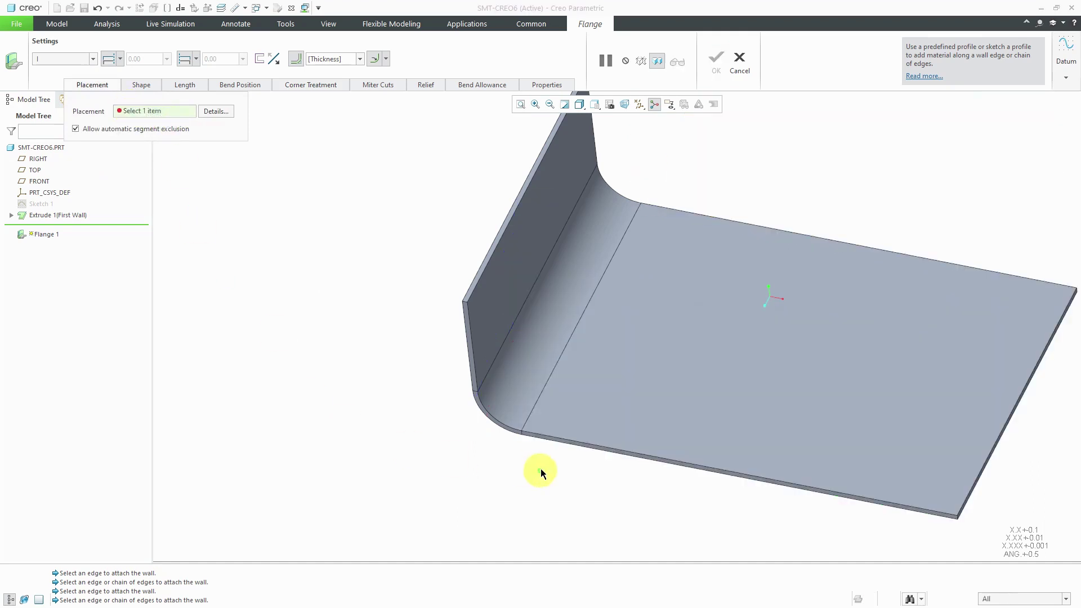
click(572, 444)
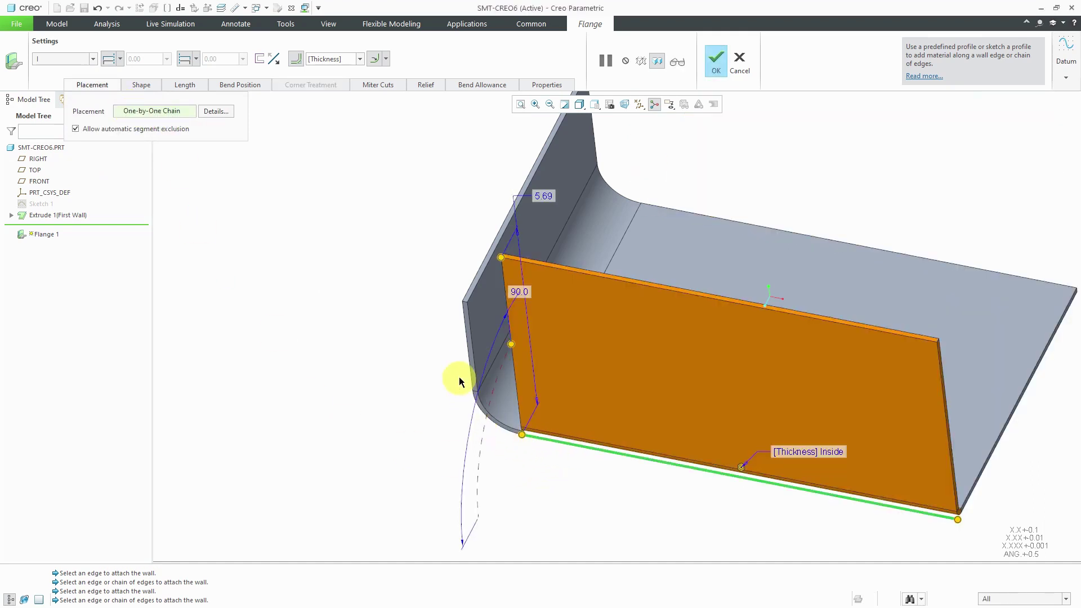
shift+click(468, 363)
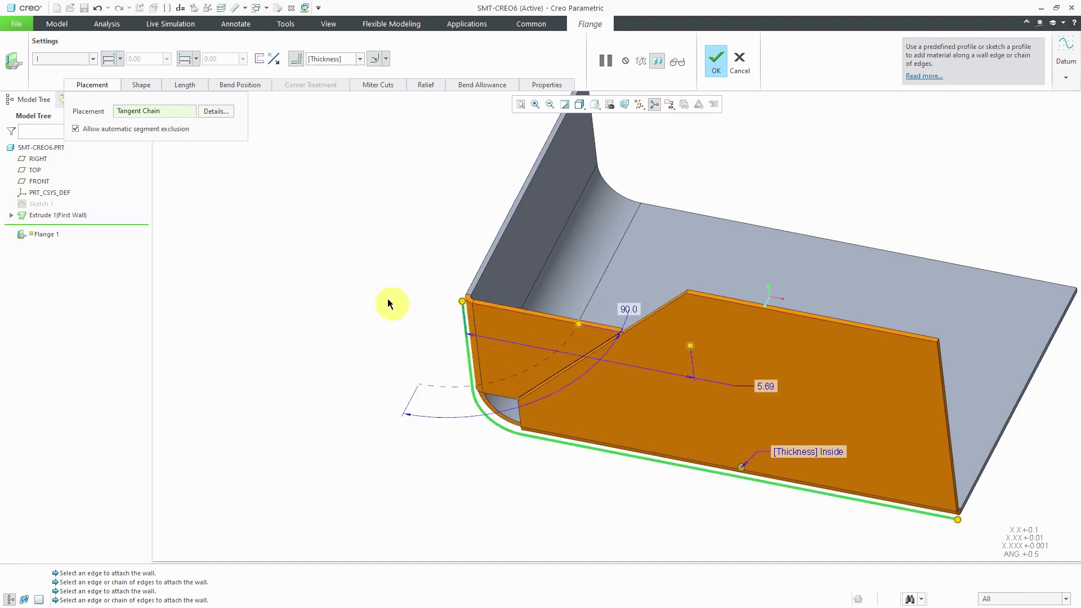
Examine the tangent-chain flange's miter cut settings and open its bend position options
click(378, 84)
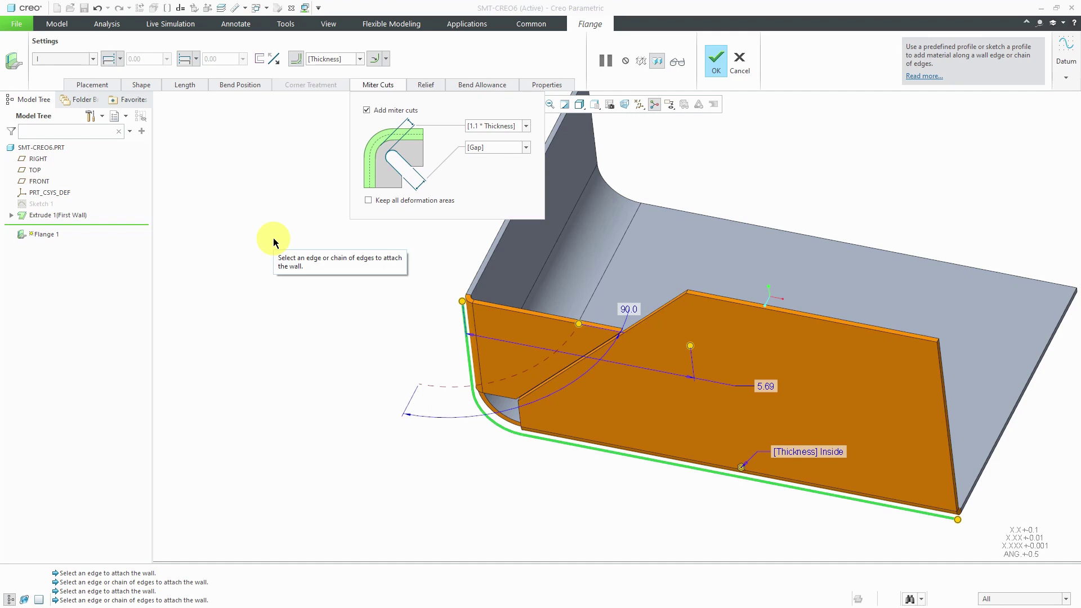
click(245, 84)
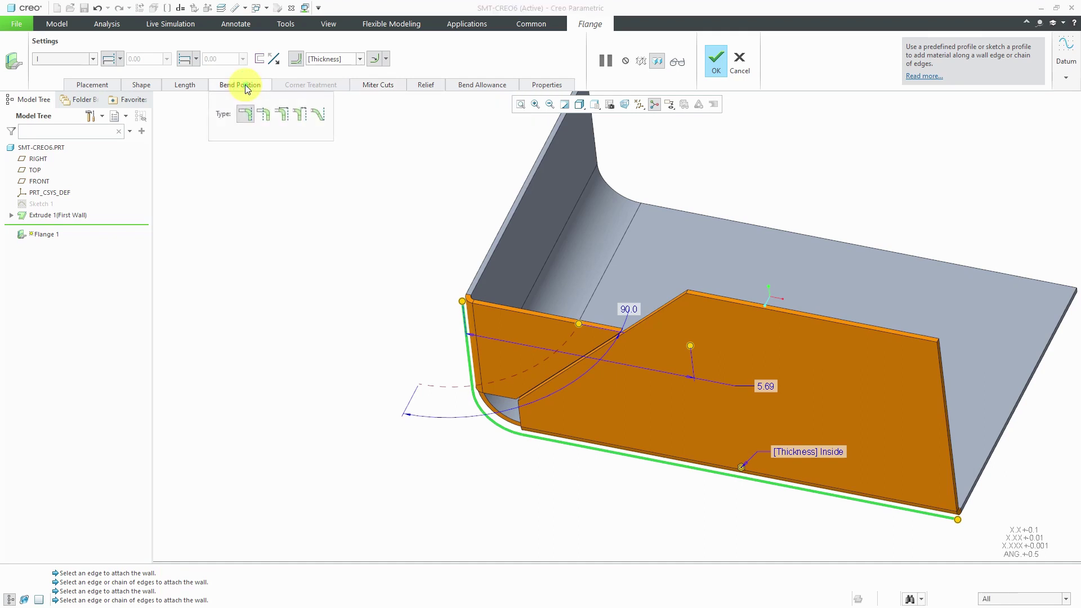